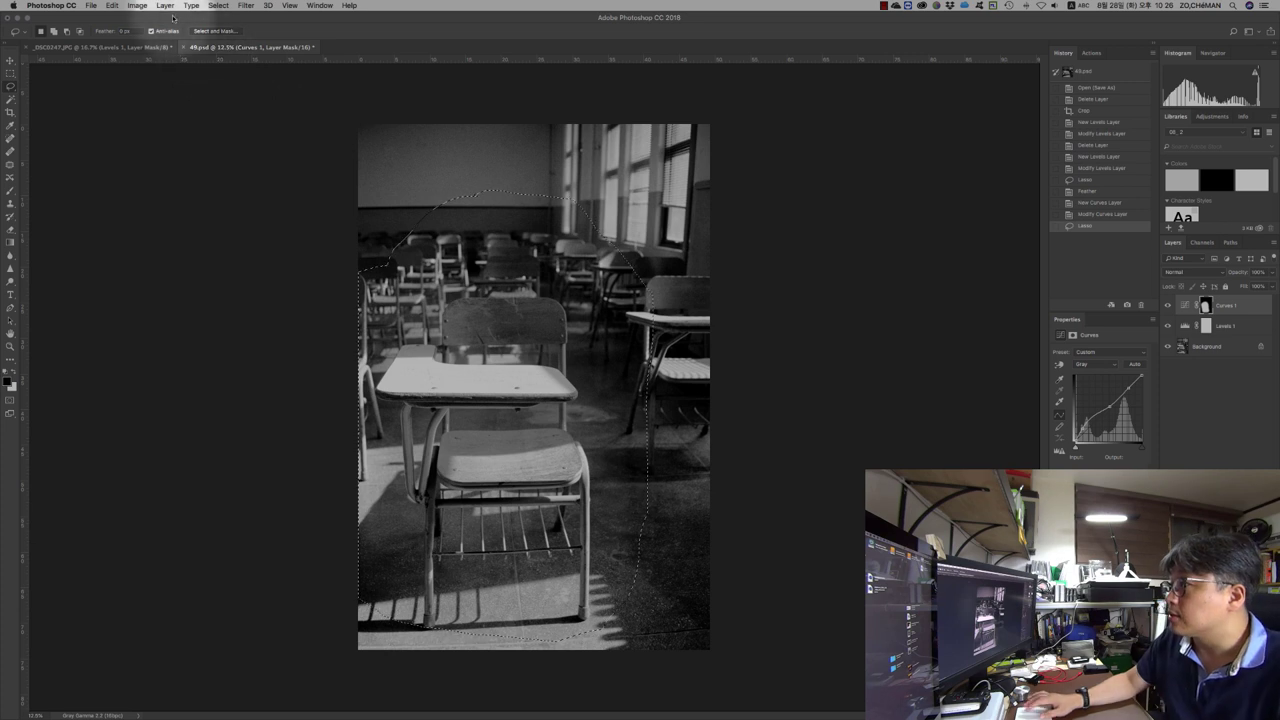
Feather the lasso selection around the front desk by 200 pixels and invert it.
{"action": "left_click", "coordinate": [226, 5]}
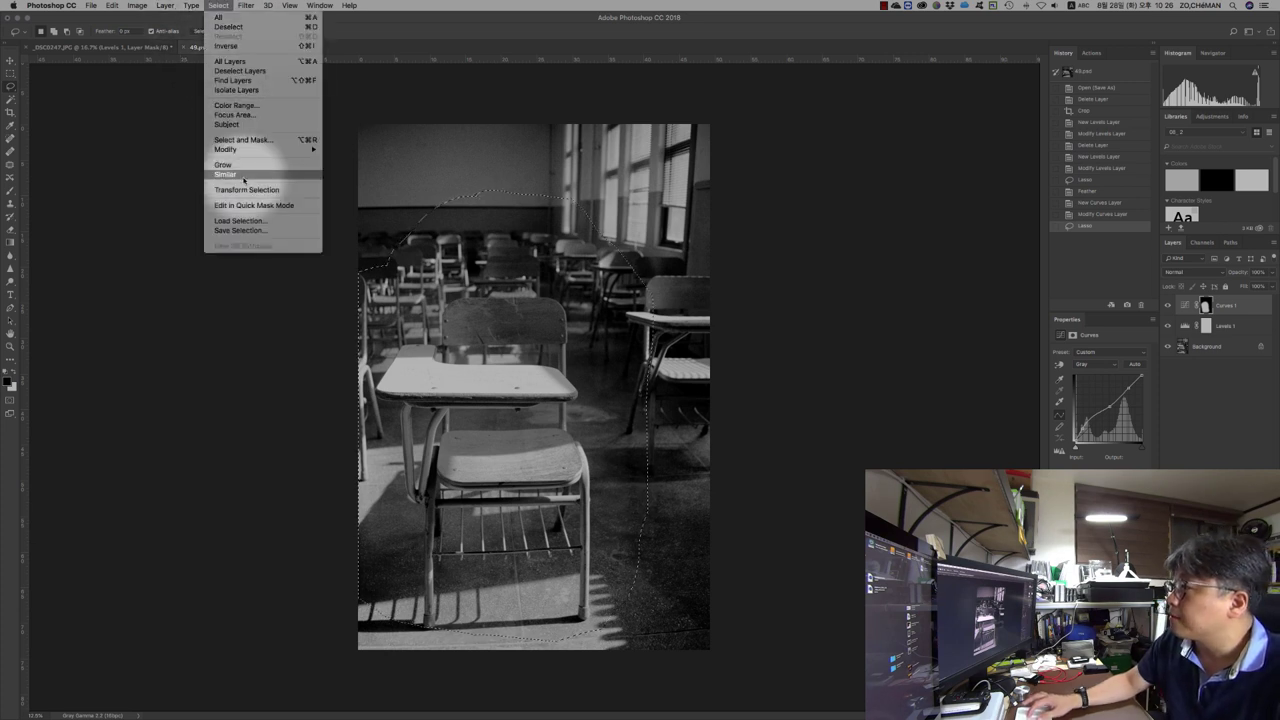
{"action": "mouse_move", "coordinate": [285, 148]}
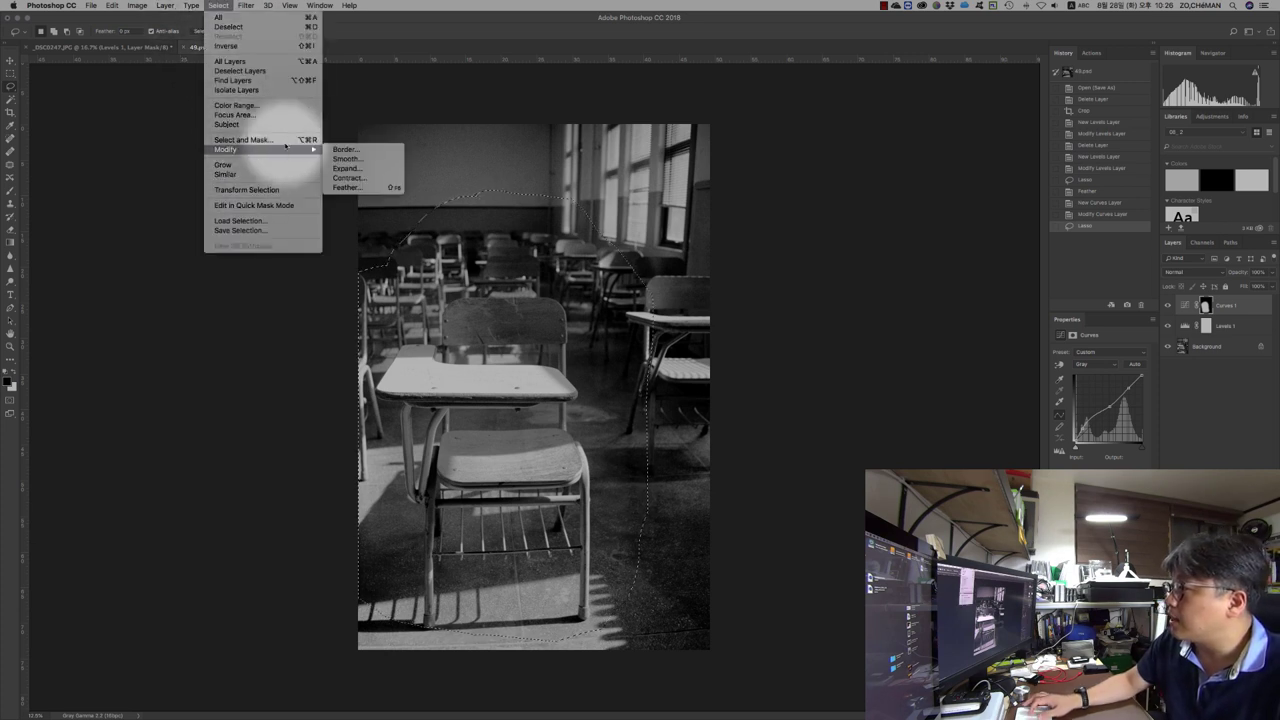
{"action": "left_click", "coordinate": [348, 187]}
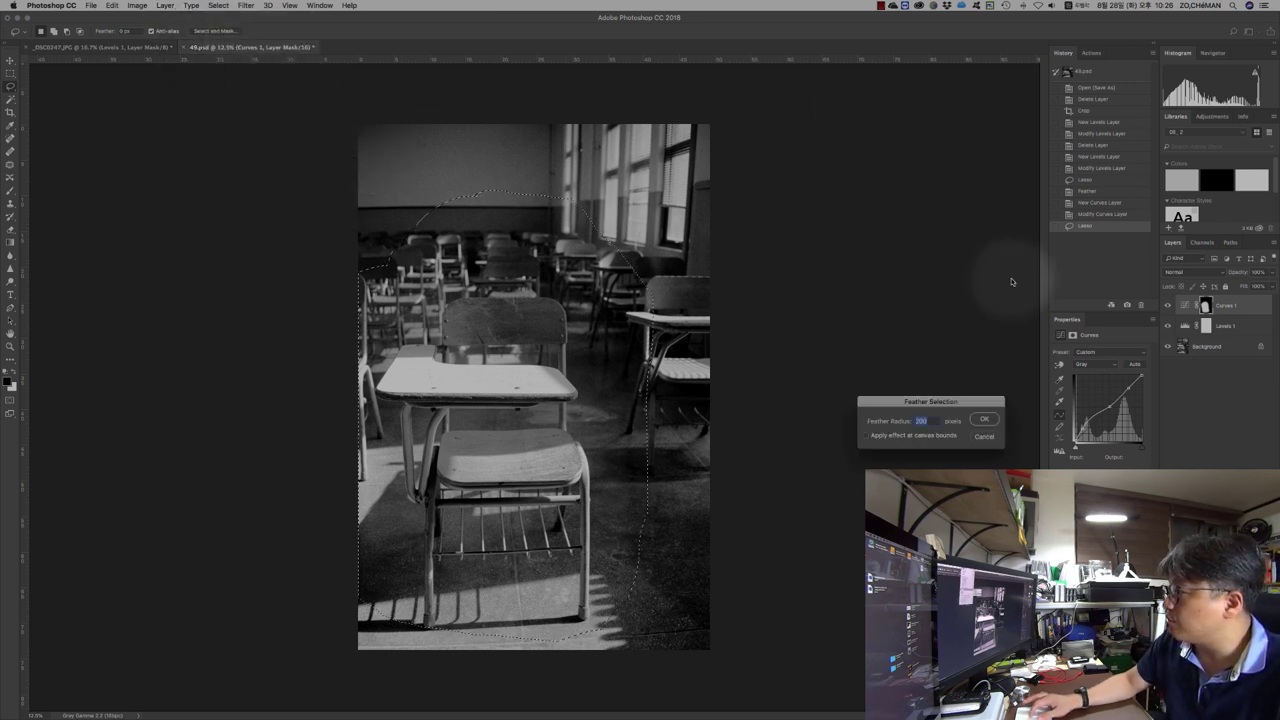
{"action": "left_click", "coordinate": [984, 419]}
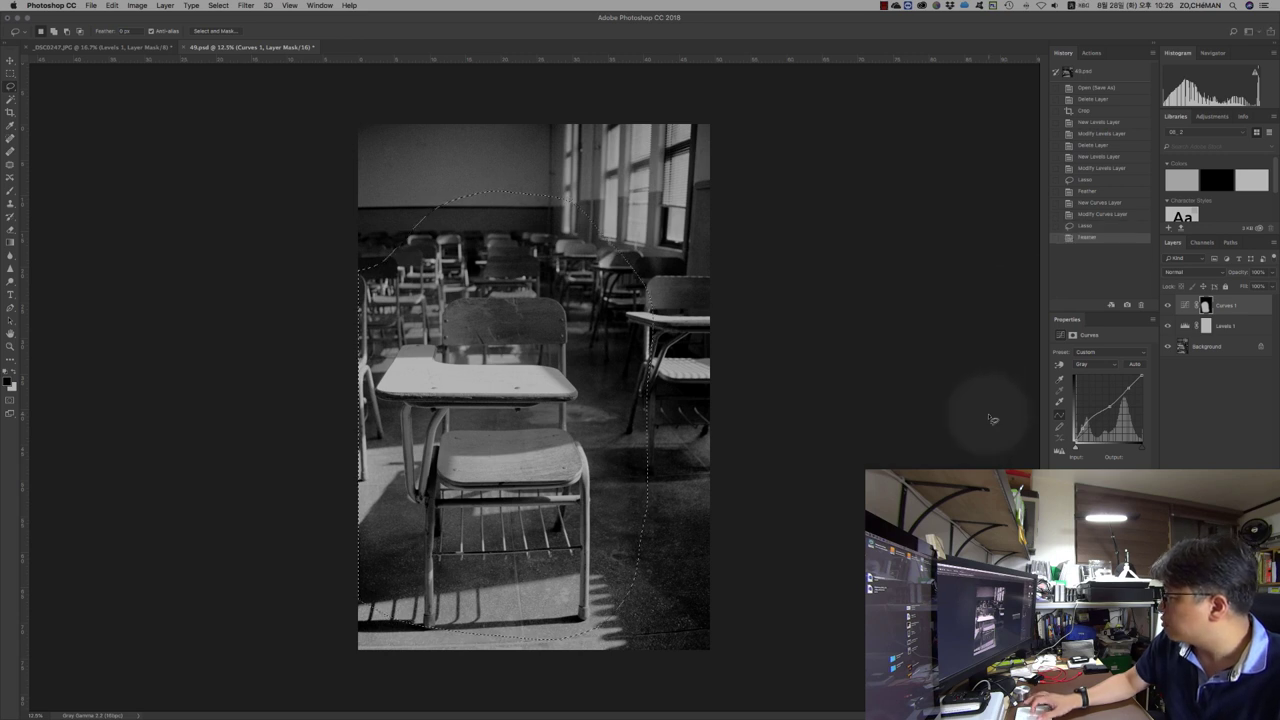
{"action": "left_click", "coordinate": [218, 5]}
{"action": "left_click", "coordinate": [244, 46]}
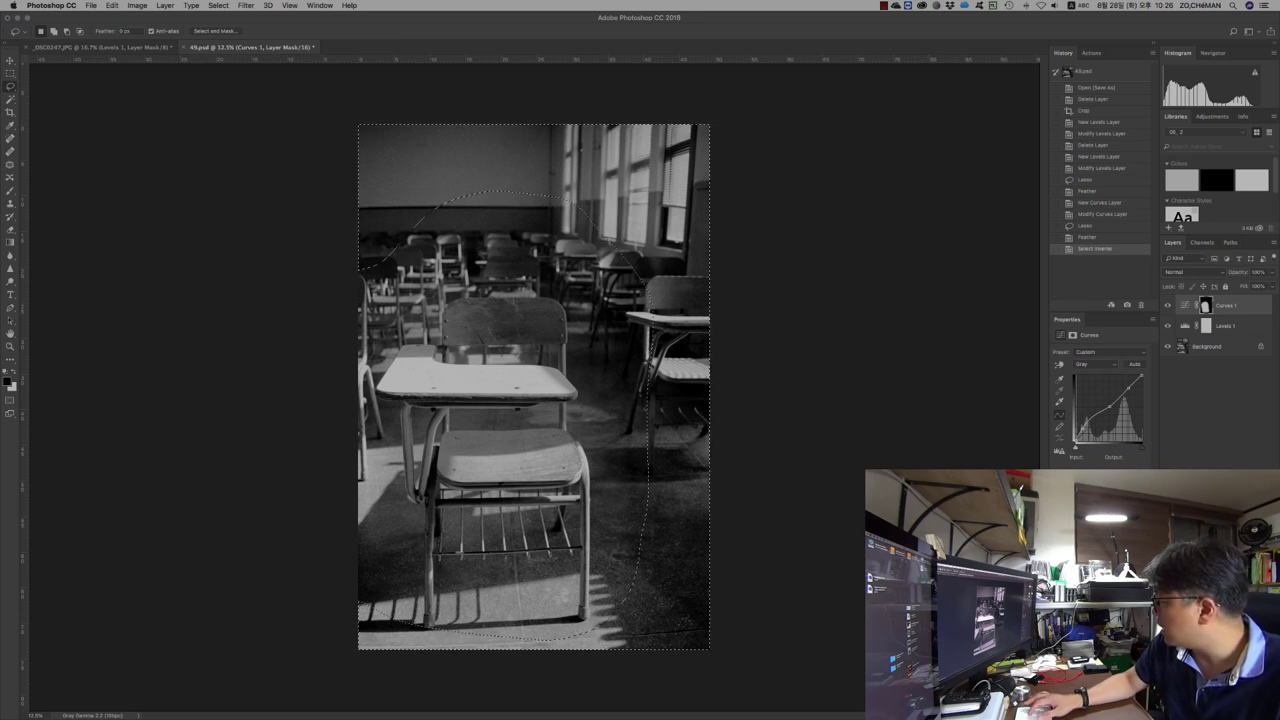
Add a Curves adjustment layer for the inverted selection, raising the brighter tones and anchoring the shadows with a low curve point.
{"action": "key", "text": "ctrl+m"}
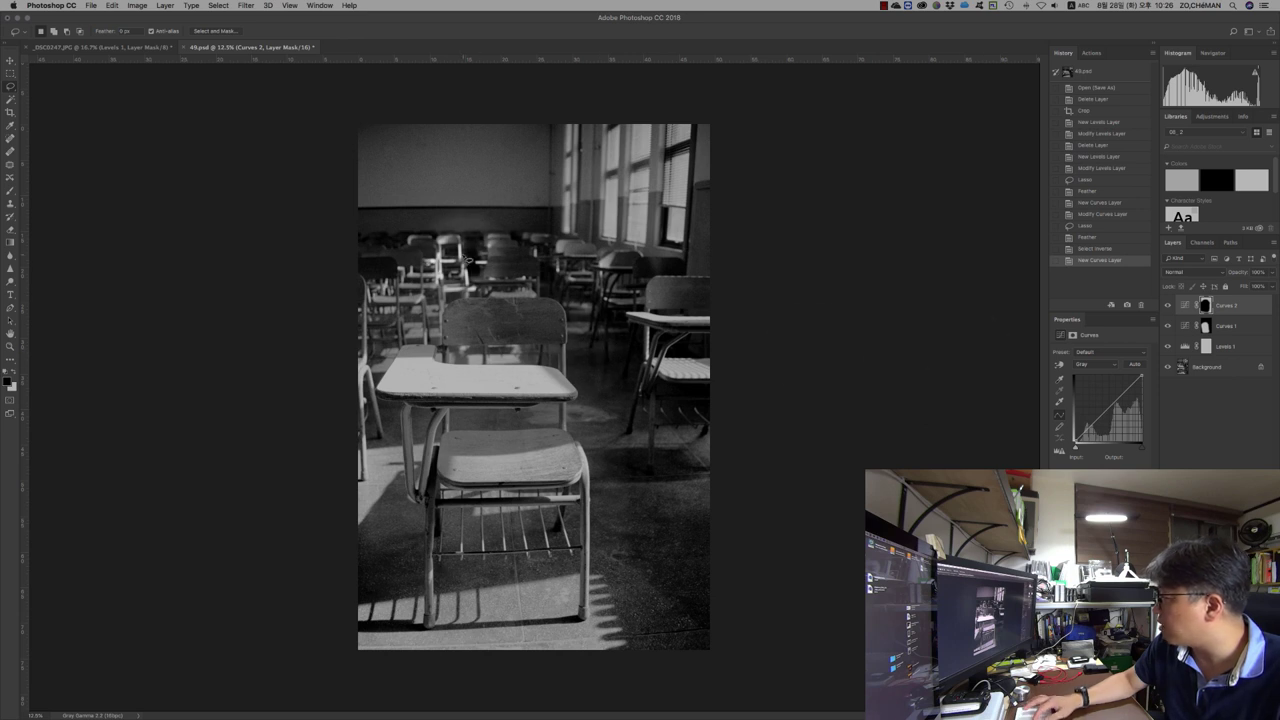
{"action": "left_click", "coordinate": [1115, 399]}
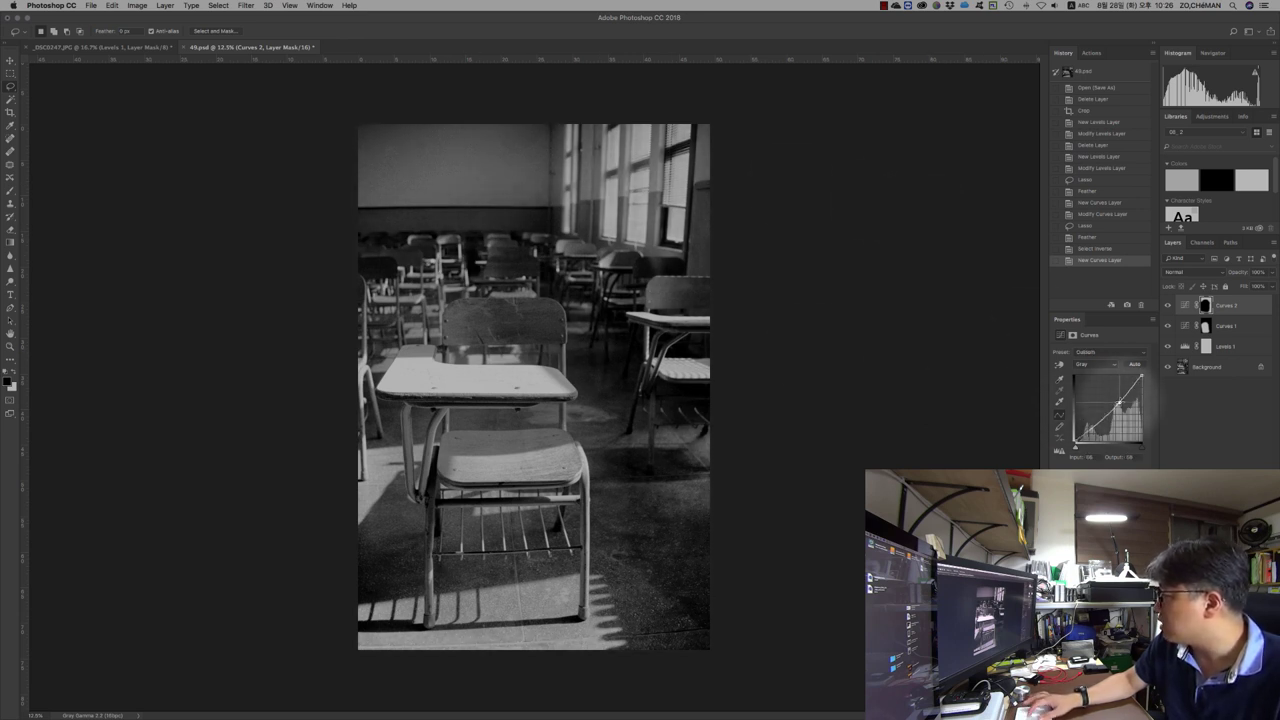
{"action": "left_click_drag", "start_coordinate": [1119, 401], "coordinate": [1119, 396]}
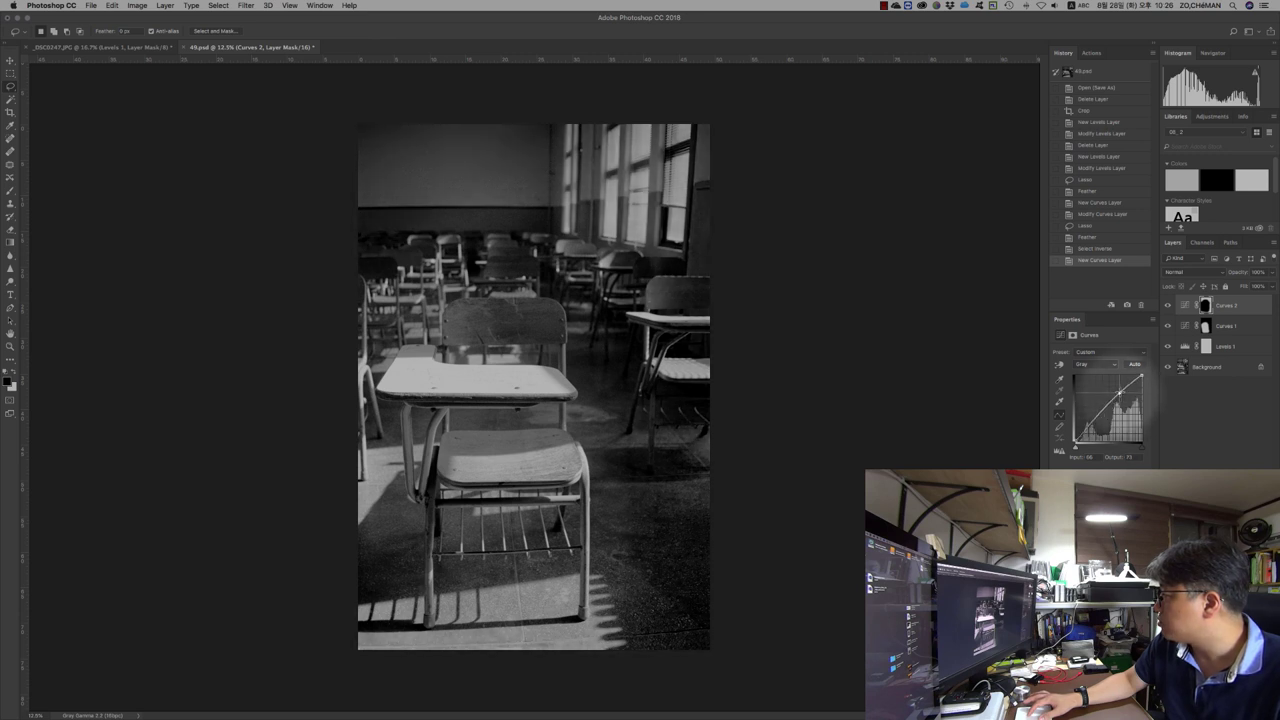
{"action": "left_click_drag", "start_coordinate": [1120, 393], "coordinate": [1120, 386]}
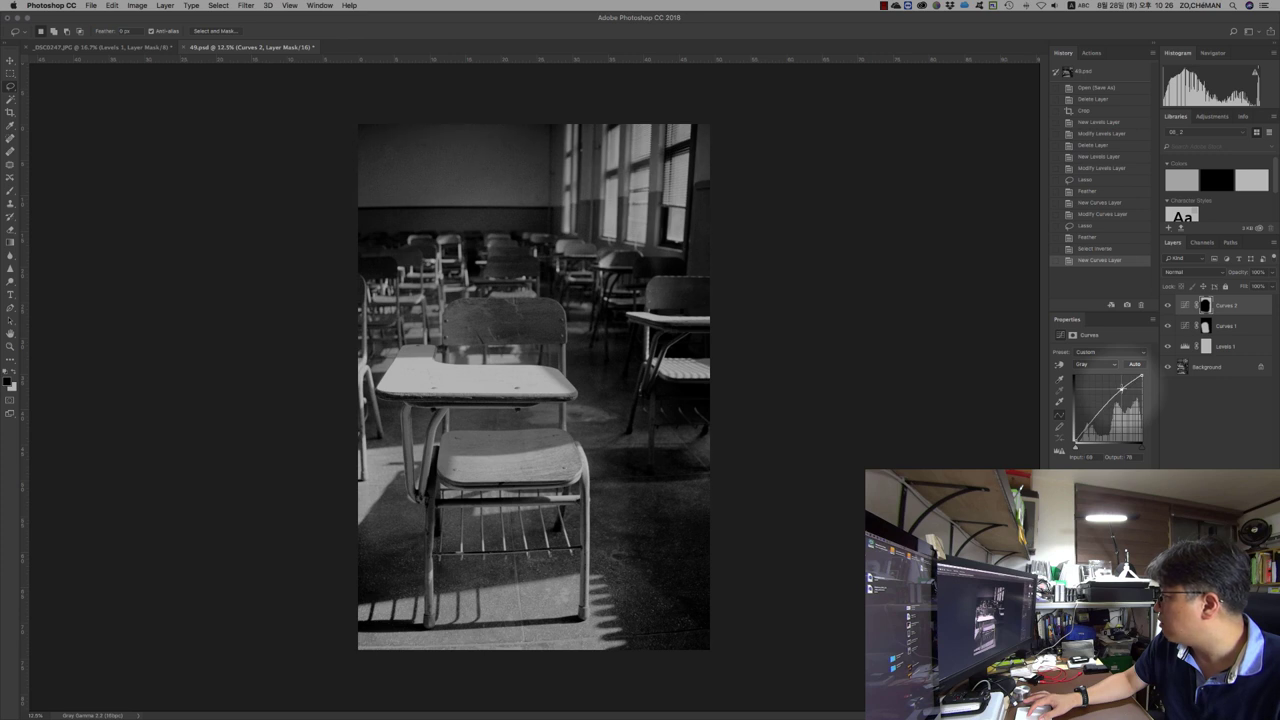
{"action": "left_click_drag", "start_coordinate": [1123, 389], "coordinate": [1082, 433]}
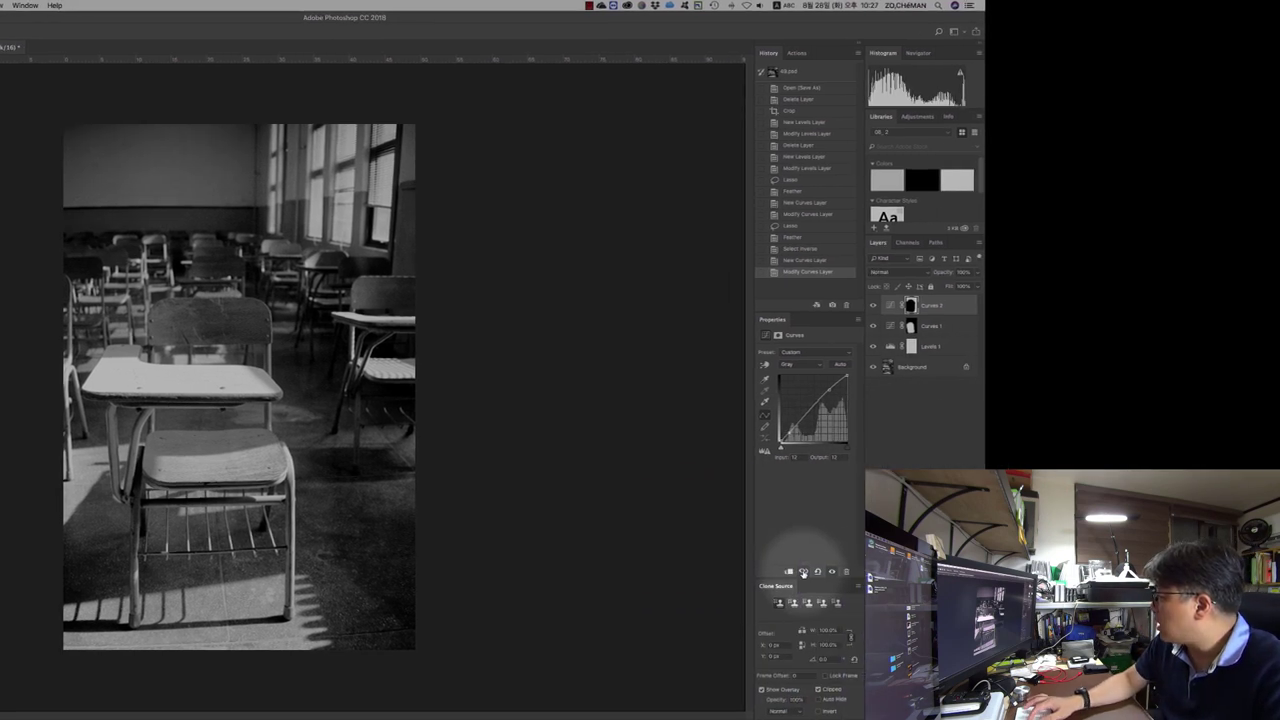
Compare the classroom photo with and without the Curves 2 and Curves 1 adjustments.
{"action": "left_click", "coordinate": [803, 572]}
{"action": "left_click", "coordinate": [803, 572]}
{"action": "left_click", "coordinate": [803, 572]}
{"action": "left_click", "coordinate": [803, 572]}
{"action": "left_click", "coordinate": [803, 572]}
{"action": "left_click", "coordinate": [803, 572]}
{"action": "left_click", "coordinate": [873, 306]}
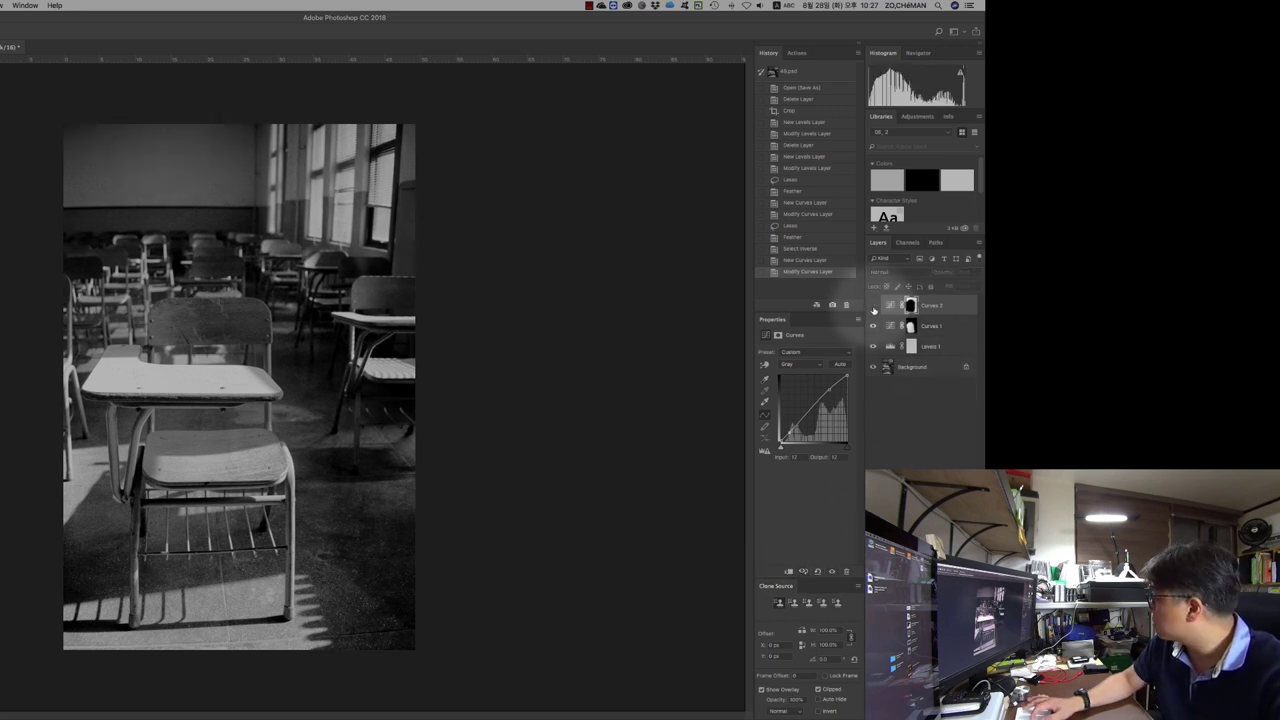
{"action": "left_click", "coordinate": [873, 306]}
{"action": "left_click", "coordinate": [872, 327]}
{"action": "left_click", "coordinate": [872, 327]}
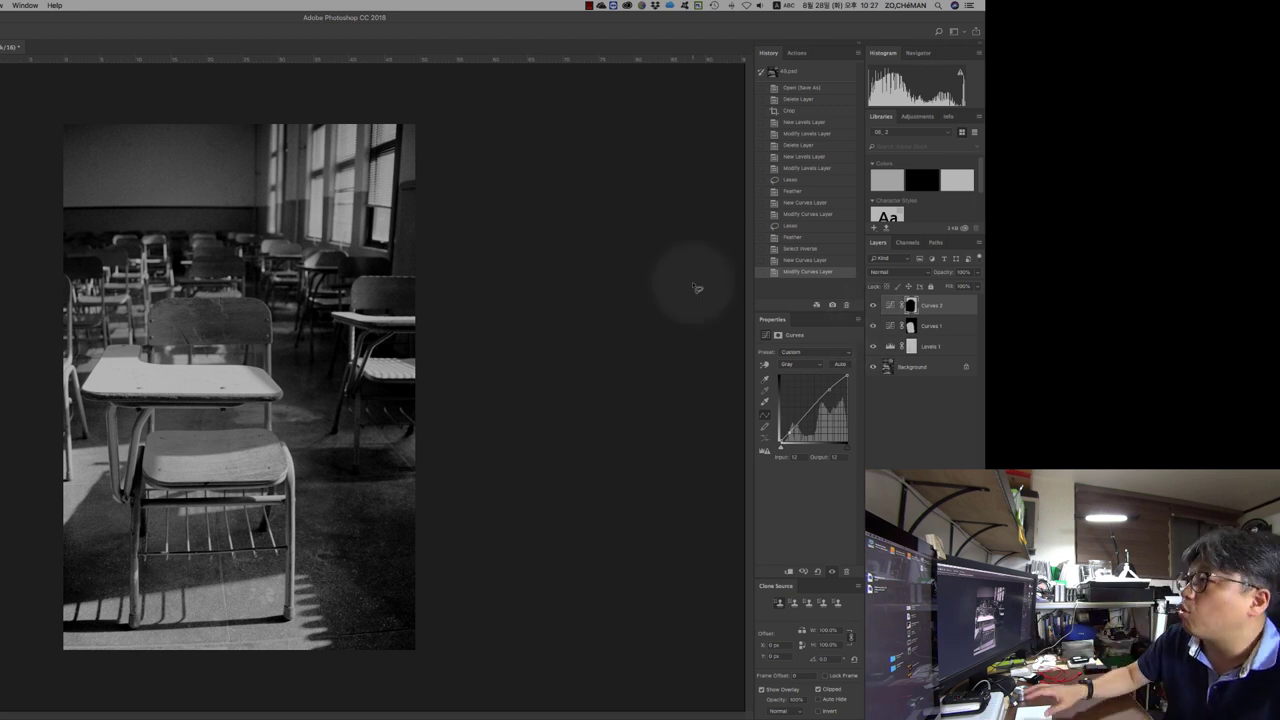
In the snowy forest photo _DSC0247.JPG, lasso the trees and ground below the sky and feather the selection by 200 pixels.
{"action": "key", "text": "ctrl+Tab"}
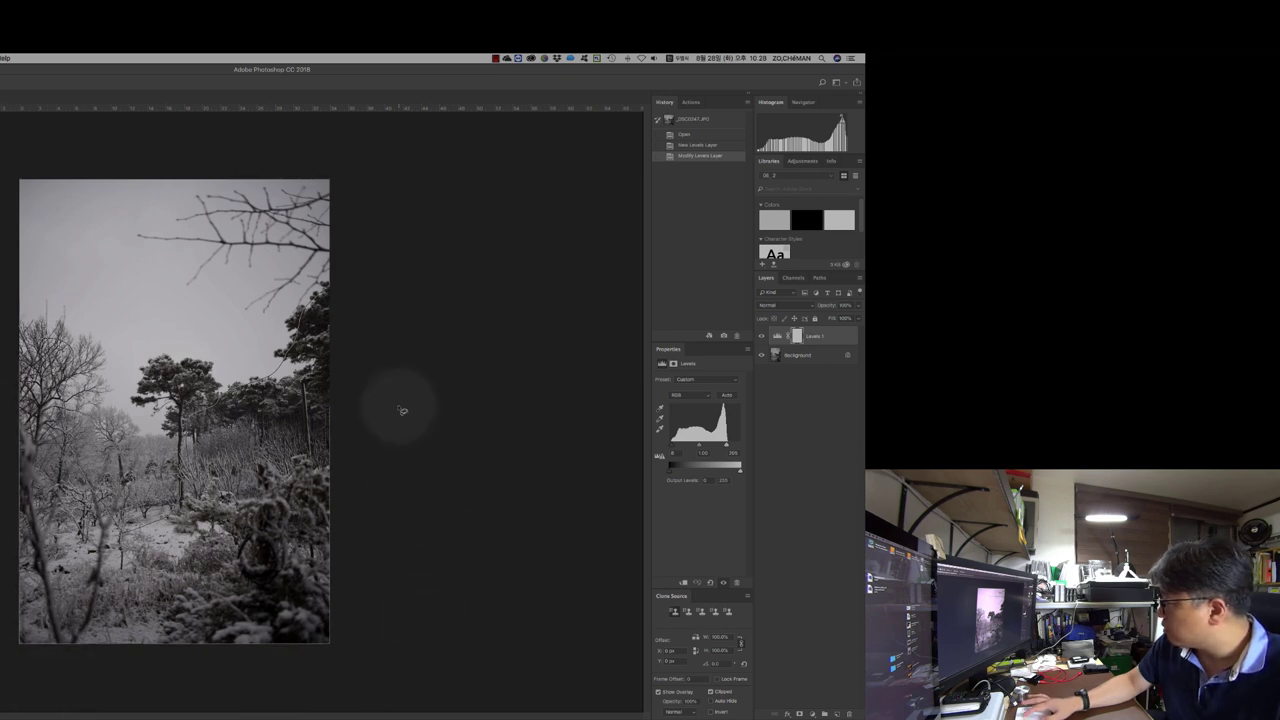
{"action": "mouse_move", "coordinate": [352, 296]}
{"action": "left_mouse_down"}
{"action": "mouse_move", "coordinate": [407, 422]}
{"action": "mouse_move", "coordinate": [267, 244]}
{"action": "left_mouse_up"}
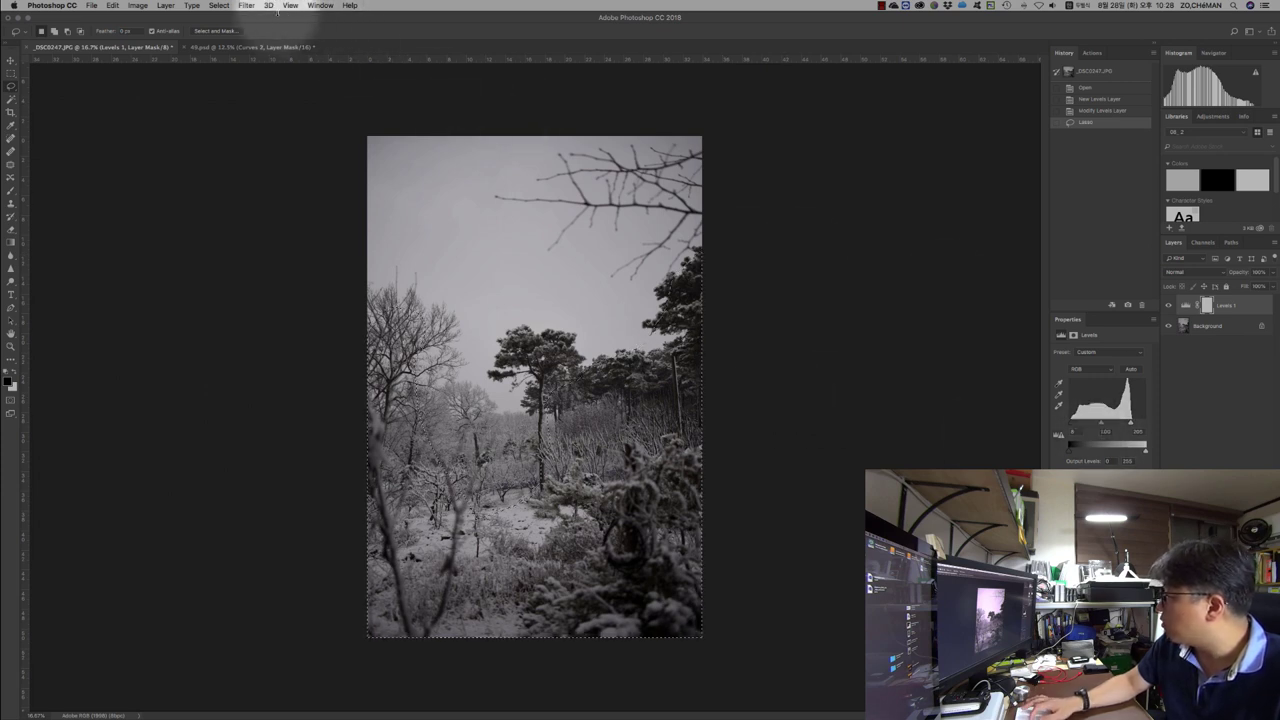
{"action": "left_click", "coordinate": [243, 6]}
{"action": "mouse_move", "coordinate": [220, 6]}
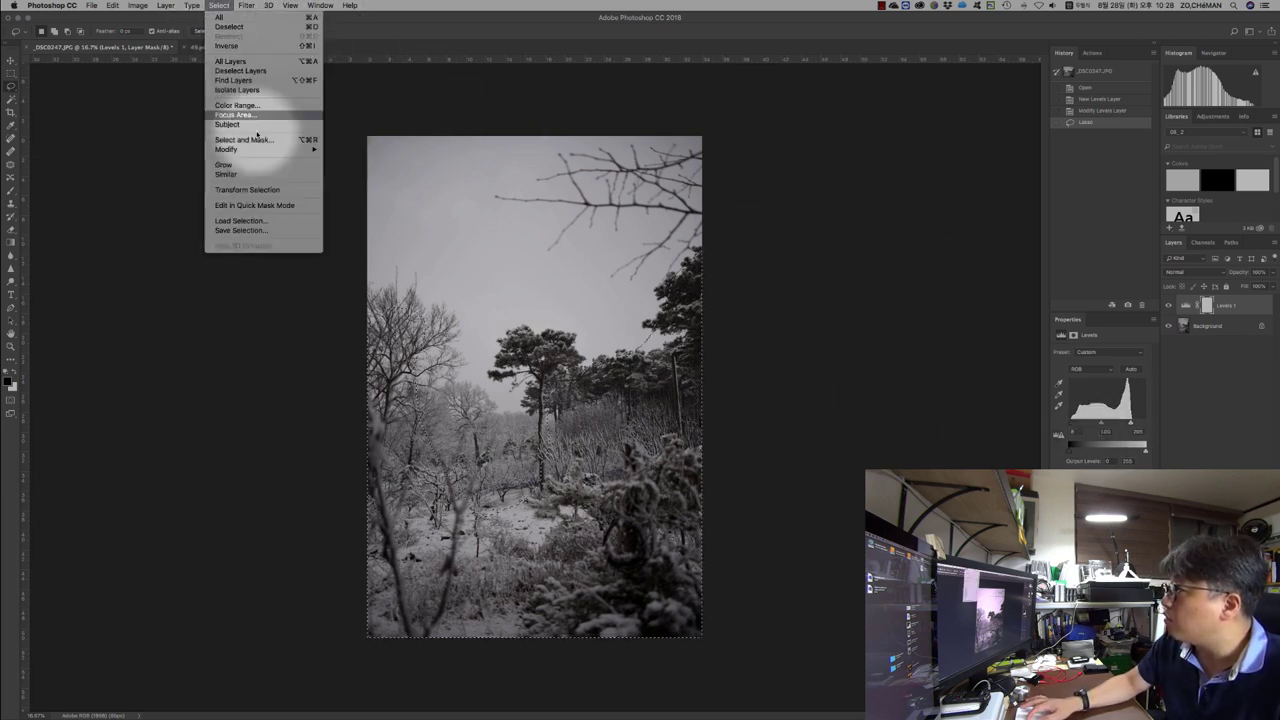
{"action": "mouse_move", "coordinate": [270, 149]}
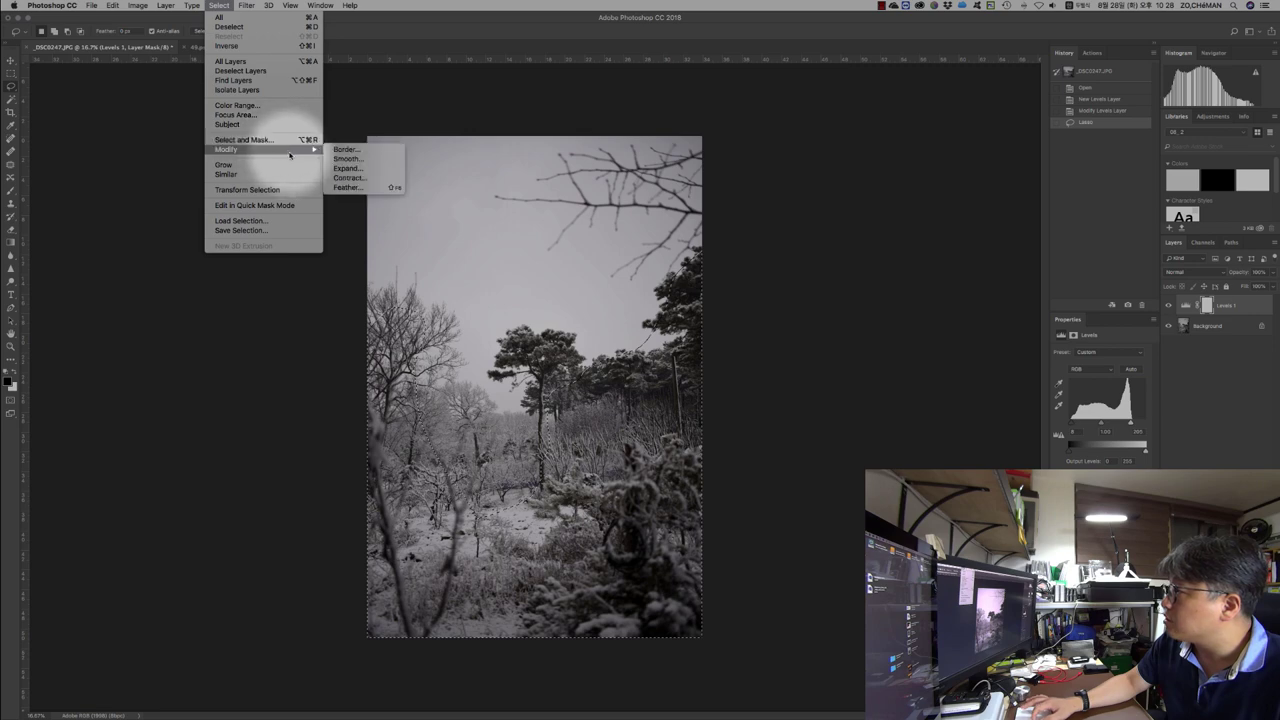
{"action": "left_click", "coordinate": [340, 188]}
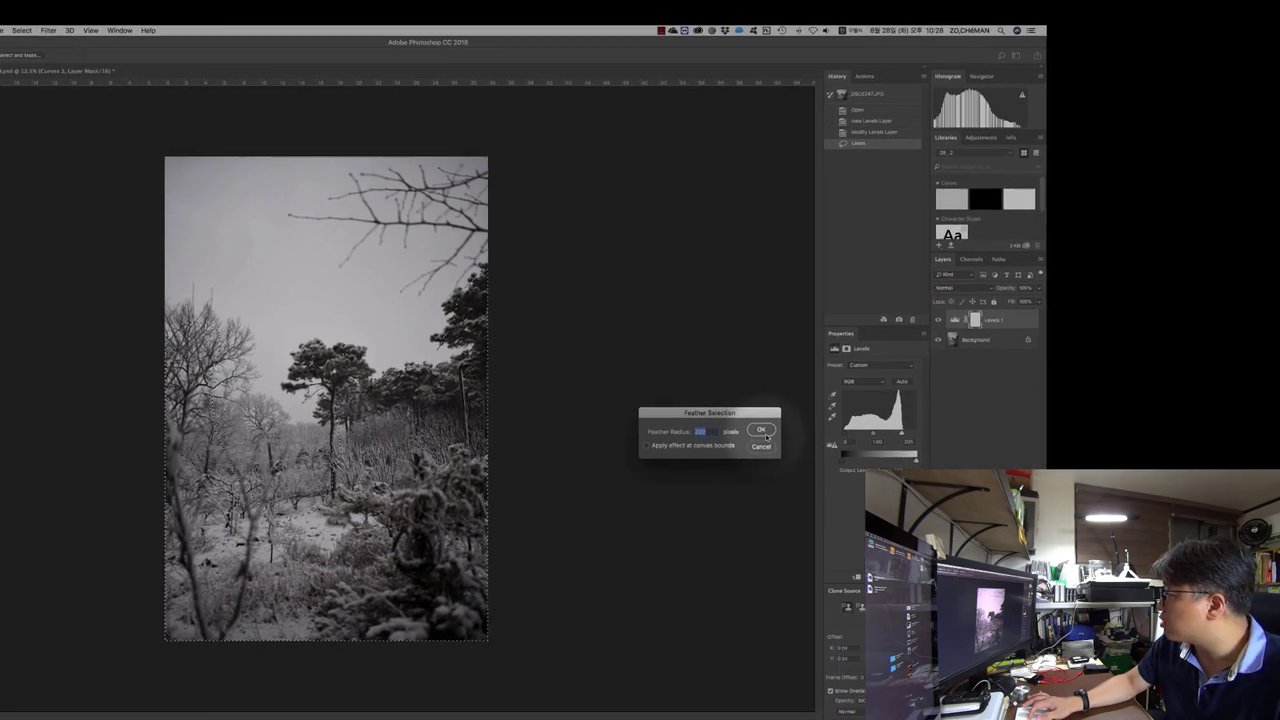
{"action": "left_click", "coordinate": [990, 428]}
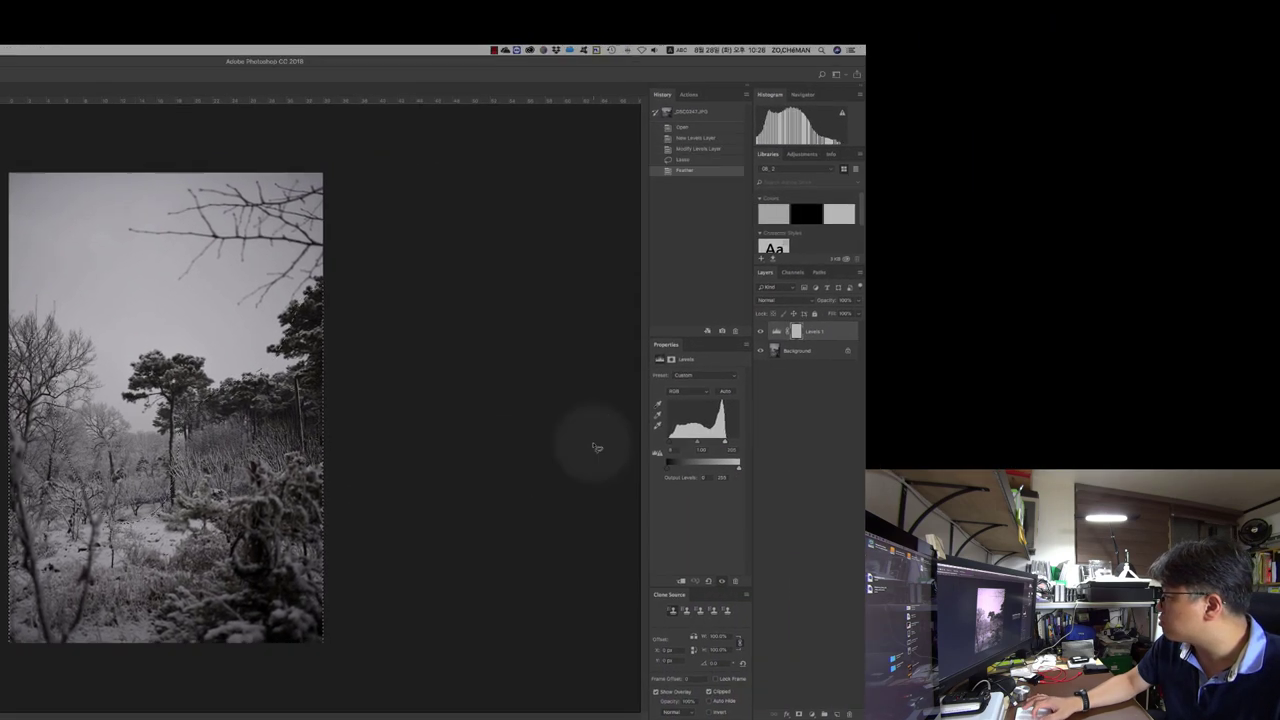
Add a Curves adjustment layer that brightens the selected trees and snowy ground with an upward-bent curve, and compare before and after.
{"action": "left_click", "coordinate": [811, 714]}
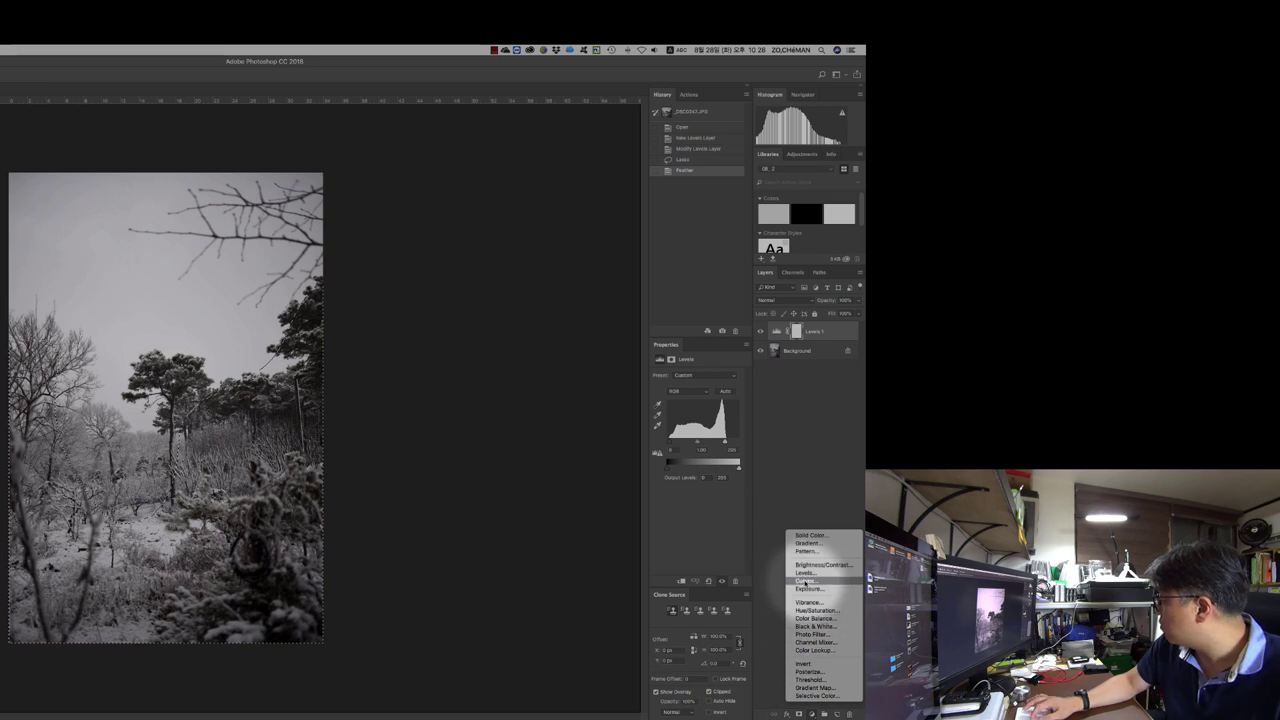
{"action": "left_click", "coordinate": [806, 580]}
{"action": "left_click_drag", "start_coordinate": [712, 418], "coordinate": [718, 408]}
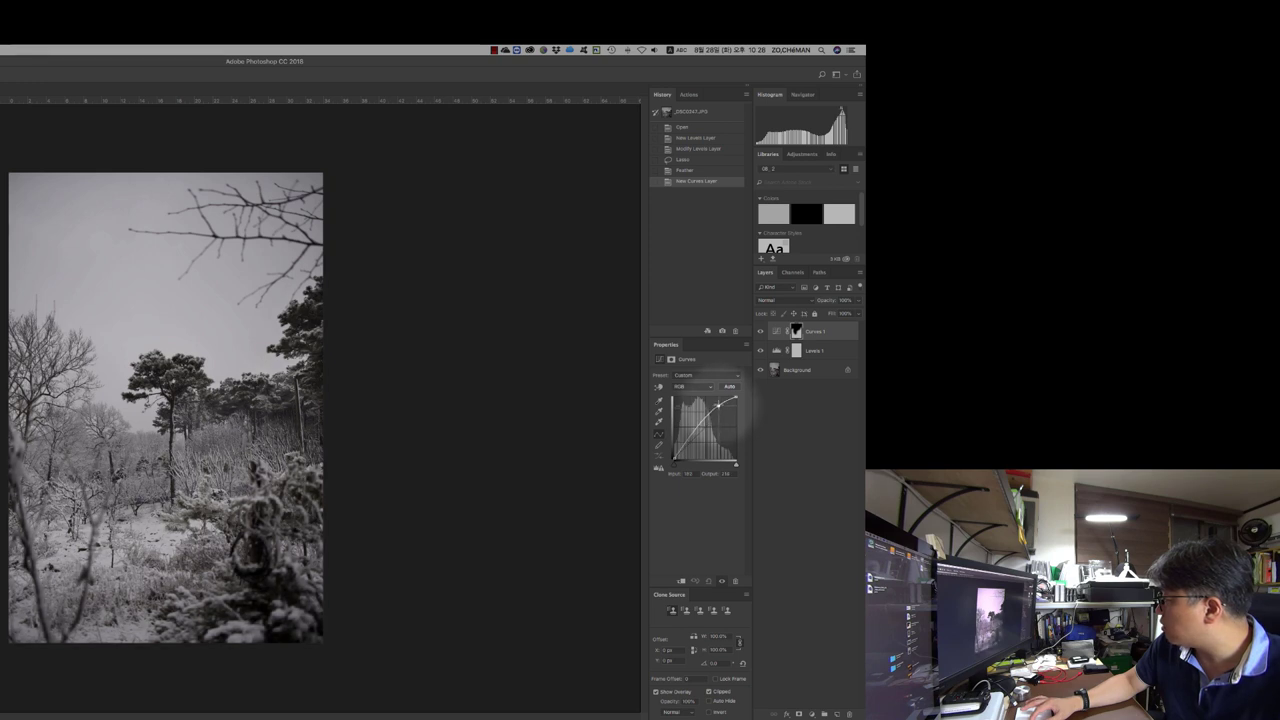
{"action": "left_click_drag", "start_coordinate": [692, 436], "coordinate": [681, 445]}
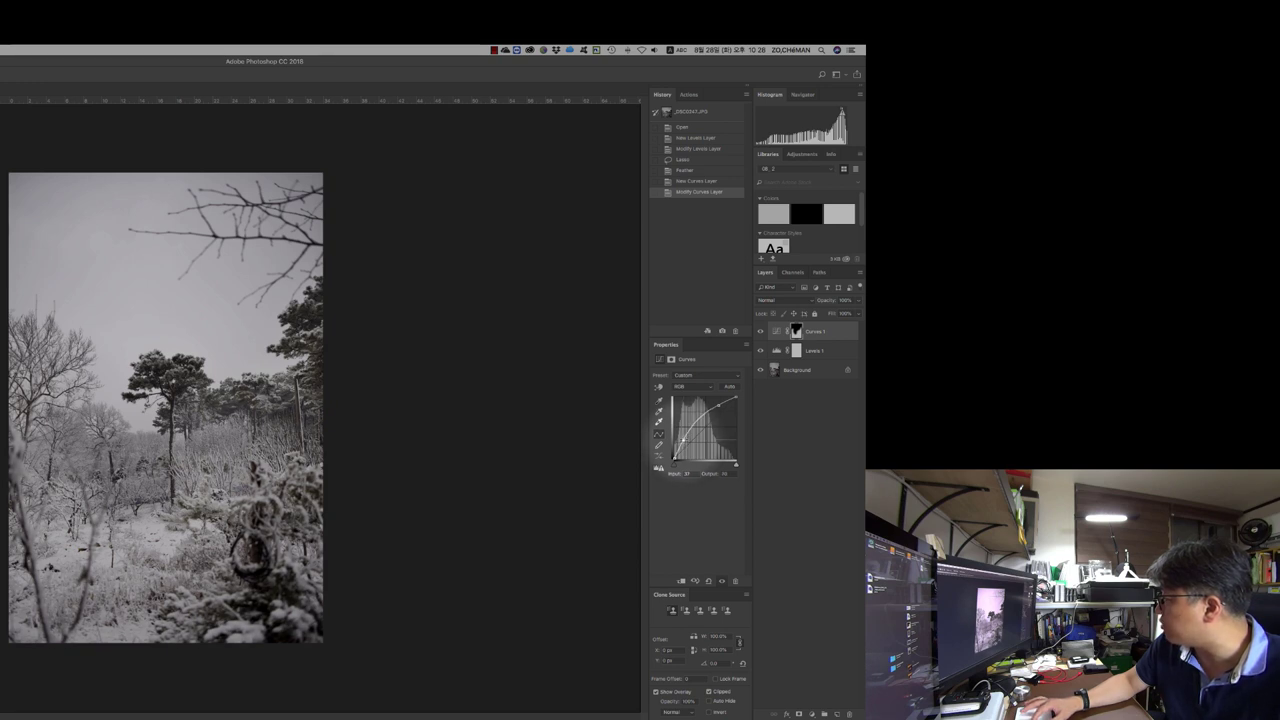
{"action": "left_click_drag", "start_coordinate": [681, 445], "coordinate": [681, 440]}
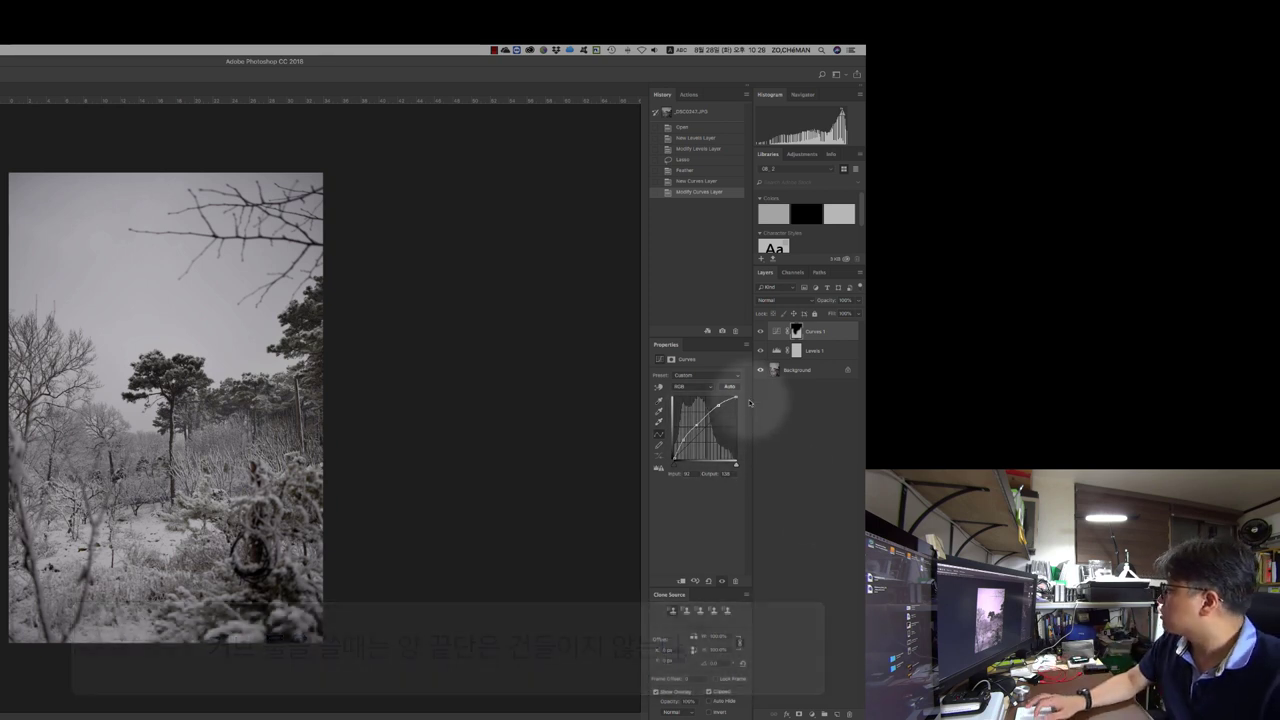
{"action": "left_click_drag", "start_coordinate": [698, 584], "coordinate": [697, 584]}
{"action": "left_click", "coordinate": [697, 584]}
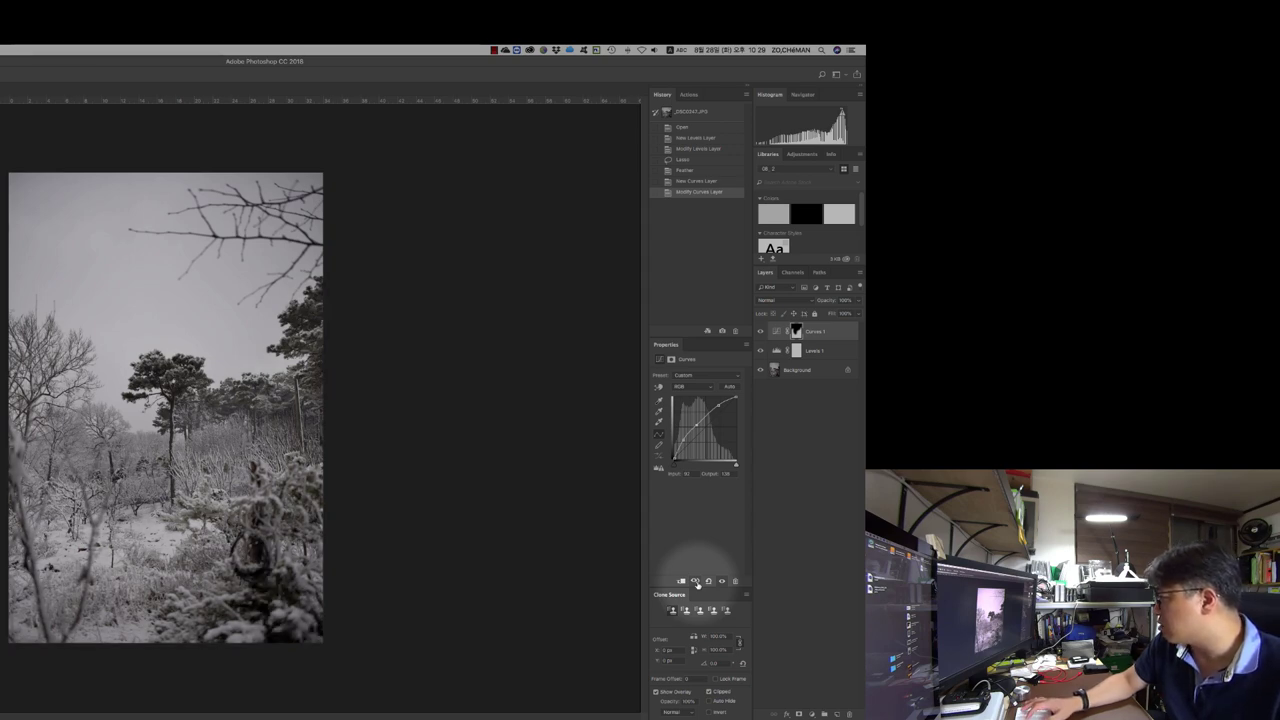
{"action": "left_click_drag", "start_coordinate": [697, 584], "coordinate": [697, 584]}
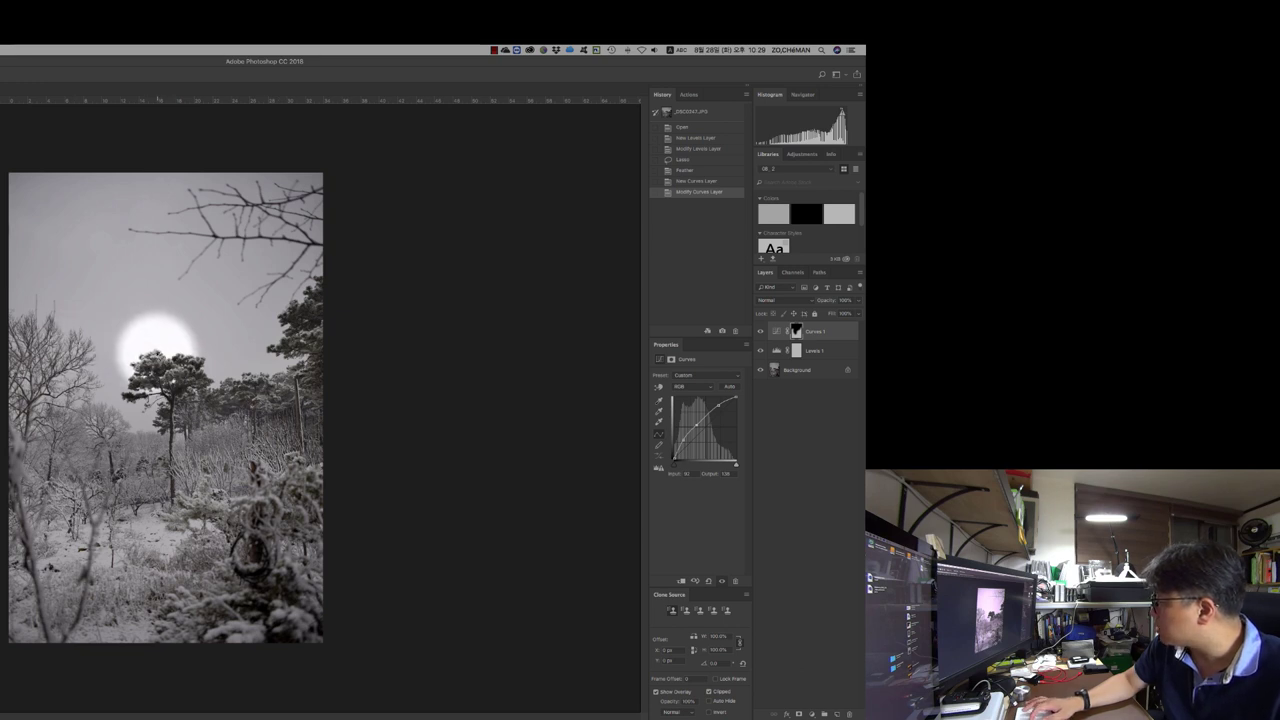
Lasso the central pine tree and feather the selection.
{"action": "mouse_move", "coordinate": [155, 342]}
{"action": "left_mouse_down"}
{"action": "mouse_move", "coordinate": [122, 398]}
{"action": "mouse_move", "coordinate": [183, 452]}
{"action": "mouse_move", "coordinate": [168, 530]}
{"action": "mouse_move", "coordinate": [195, 470]}
{"action": "mouse_move", "coordinate": [150, 418]}
{"action": "mouse_move", "coordinate": [172, 383]}
{"action": "mouse_move", "coordinate": [208, 378]}
{"action": "mouse_move", "coordinate": [218, 358]}
{"action": "mouse_move", "coordinate": [213, 376]}
{"action": "mouse_move", "coordinate": [203, 350]}
{"action": "mouse_move", "coordinate": [142, 358]}
{"action": "left_mouse_up"}
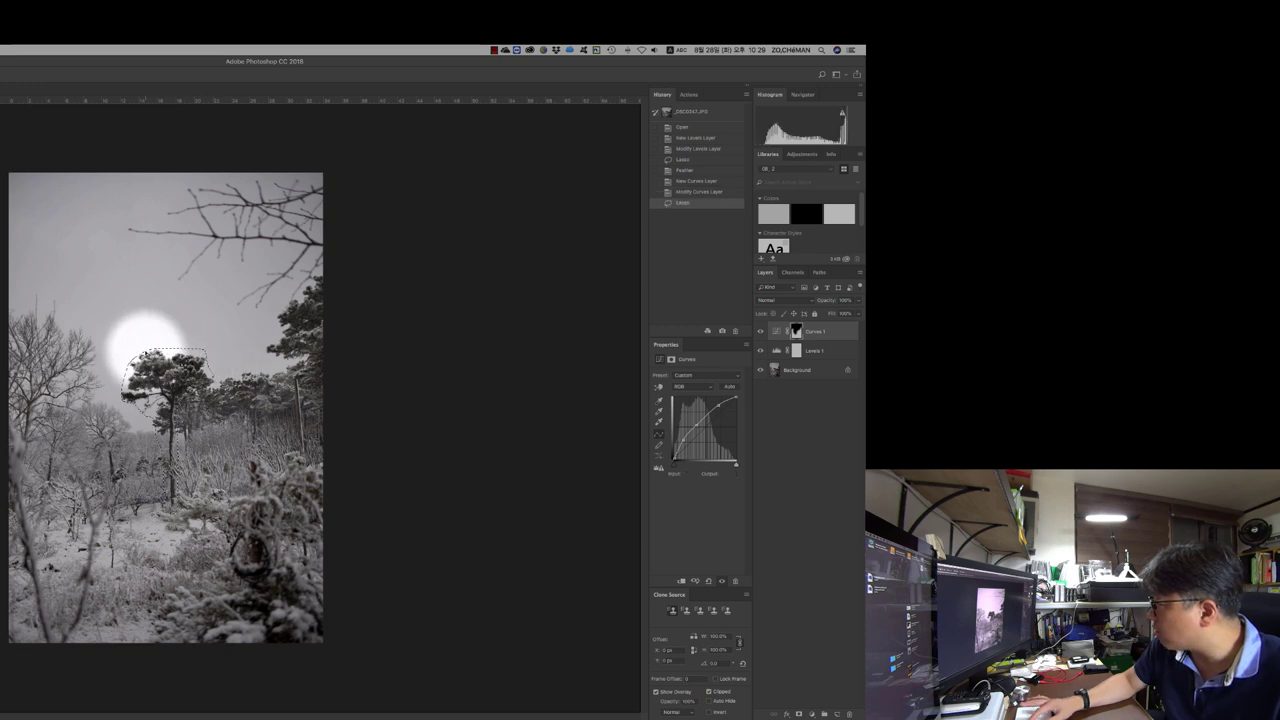
{"action": "left_click", "coordinate": [5, 49]}
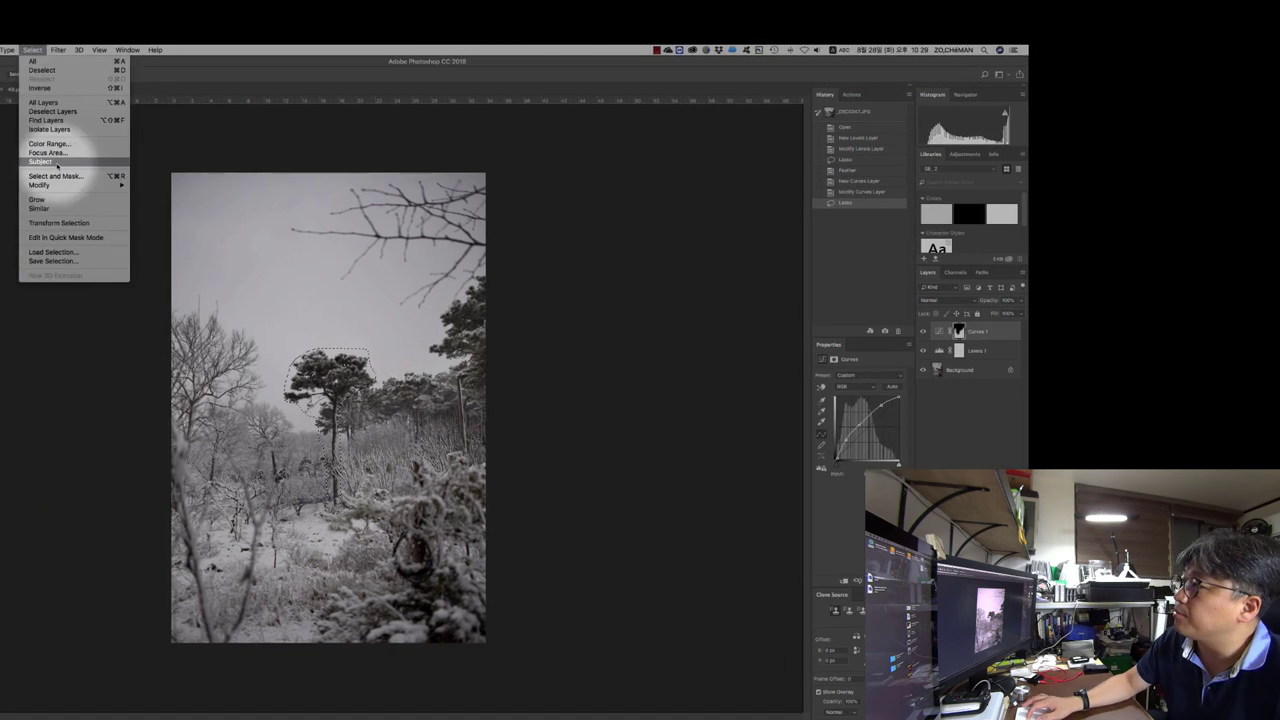
{"action": "mouse_move", "coordinate": [53, 190]}
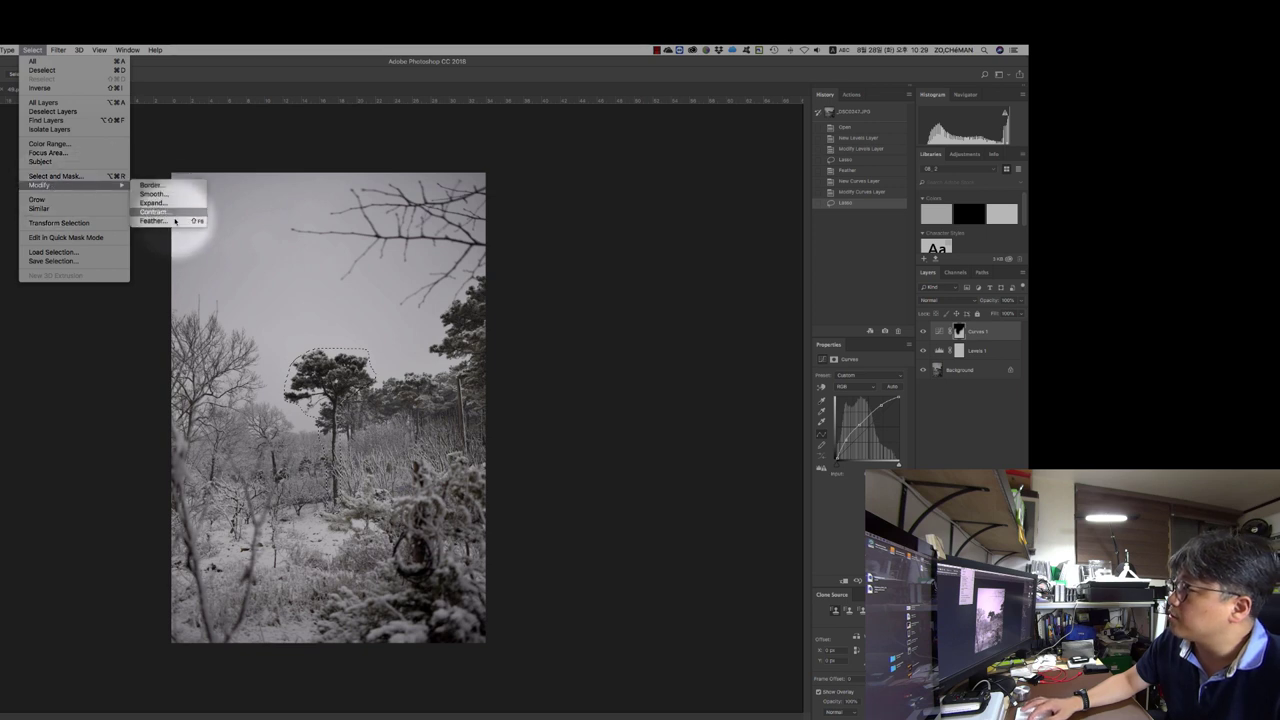
{"action": "left_click", "coordinate": [177, 200]}
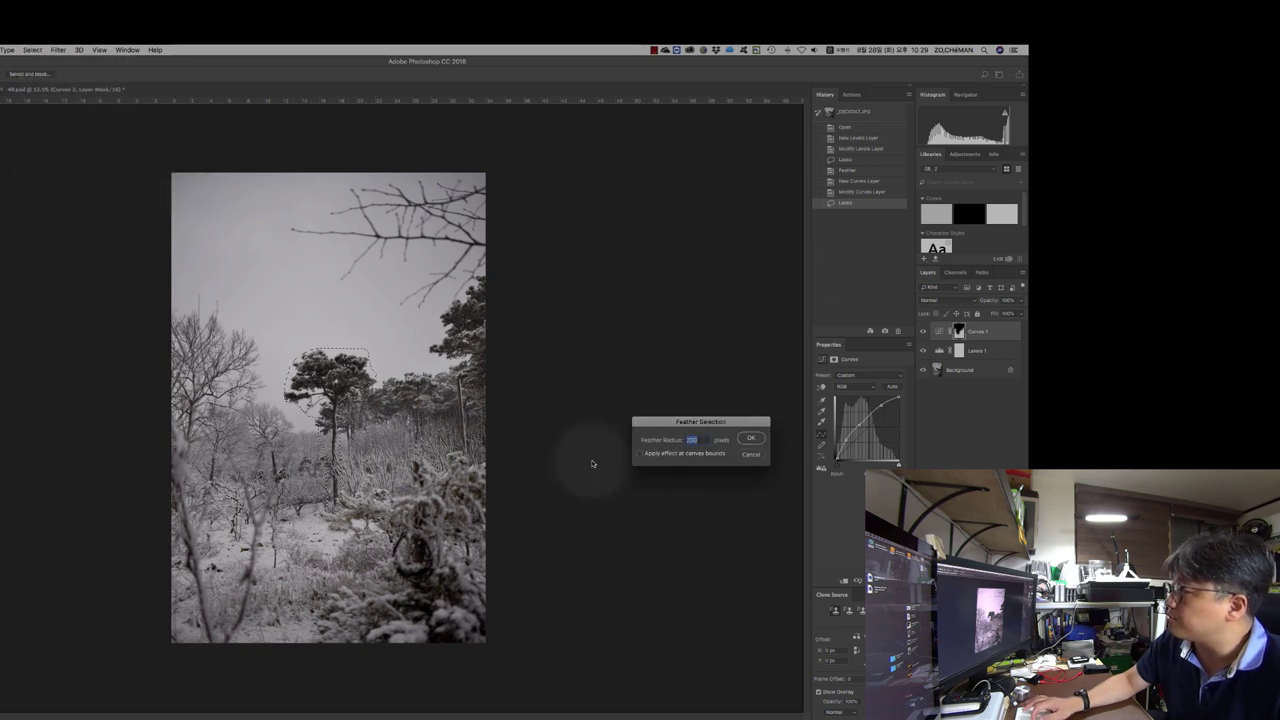
{"action": "left_click", "coordinate": [751, 439]}
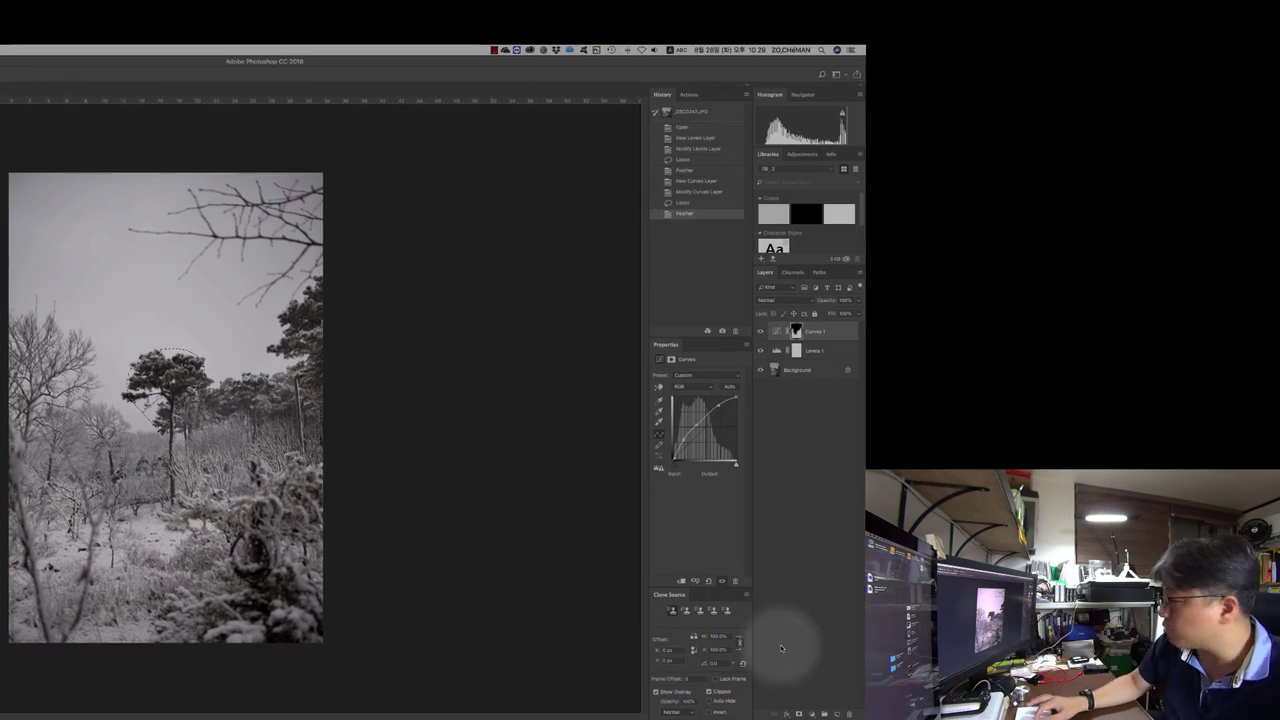
Add a Curves adjustment layer for the pine selection and pull the curve's midtones down to darken the tree.
{"action": "left_click", "coordinate": [811, 714]}
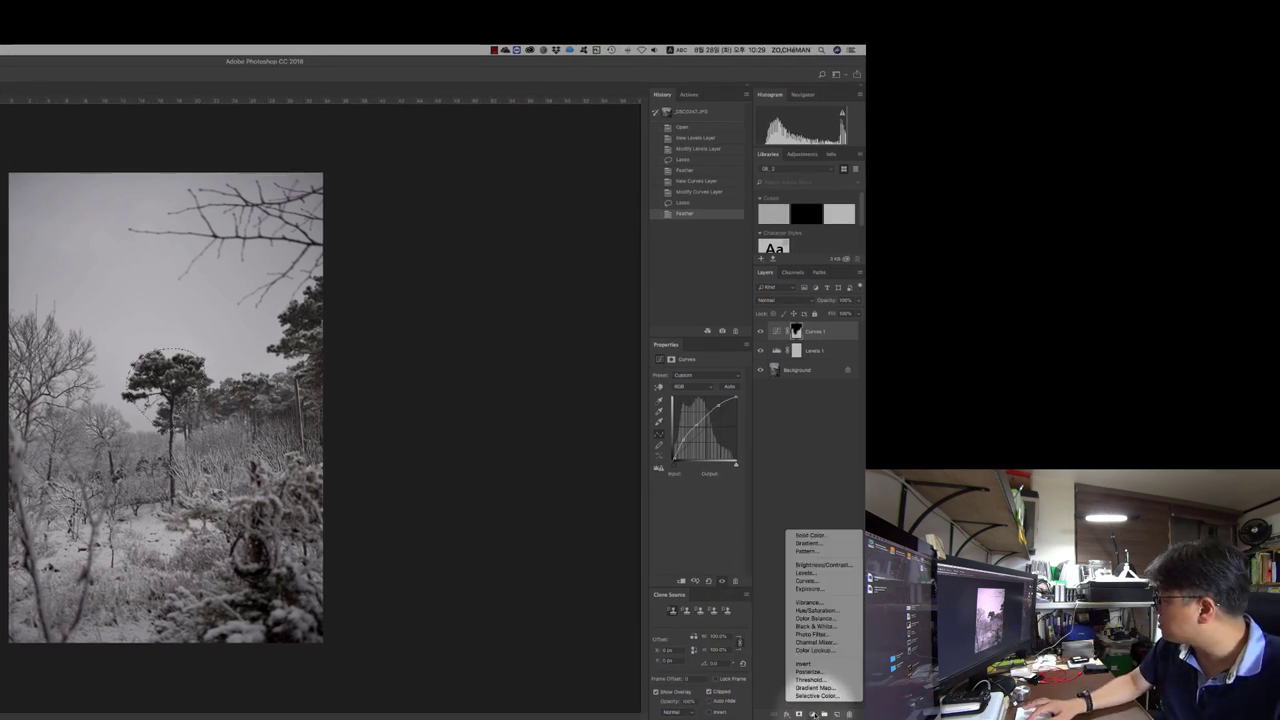
{"action": "left_click", "coordinate": [805, 580]}
{"action": "mouse_move", "coordinate": [716, 420]}
{"action": "left_mouse_down"}
{"action": "mouse_move", "coordinate": [725, 413]}
{"action": "mouse_move", "coordinate": [708, 441]}
{"action": "left_mouse_up"}
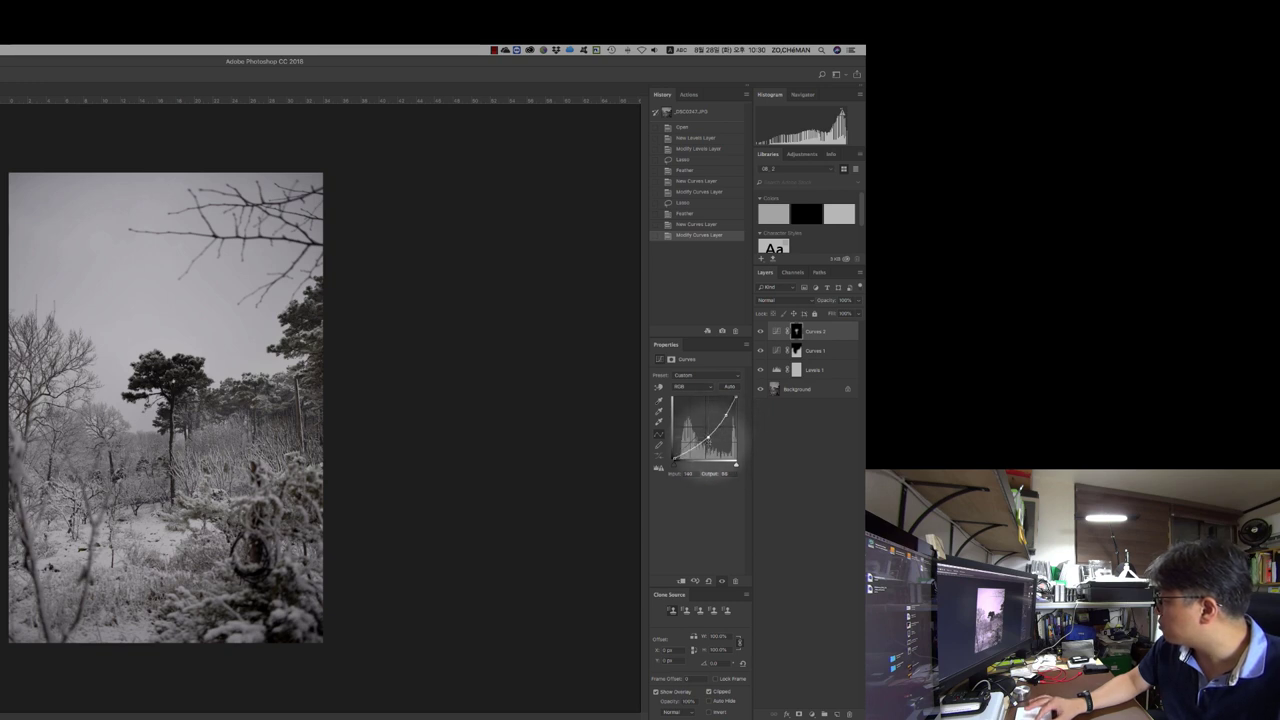
Compare the pine tree before and after the darkening Curves adjustment.
{"action": "left_click", "coordinate": [695, 582]}
{"action": "left_click", "coordinate": [695, 582]}
{"action": "left_click", "coordinate": [695, 582]}
{"action": "left_click", "coordinate": [695, 582]}
{"action": "left_click", "coordinate": [695, 582]}
{"action": "left_click", "coordinate": [695, 582]}
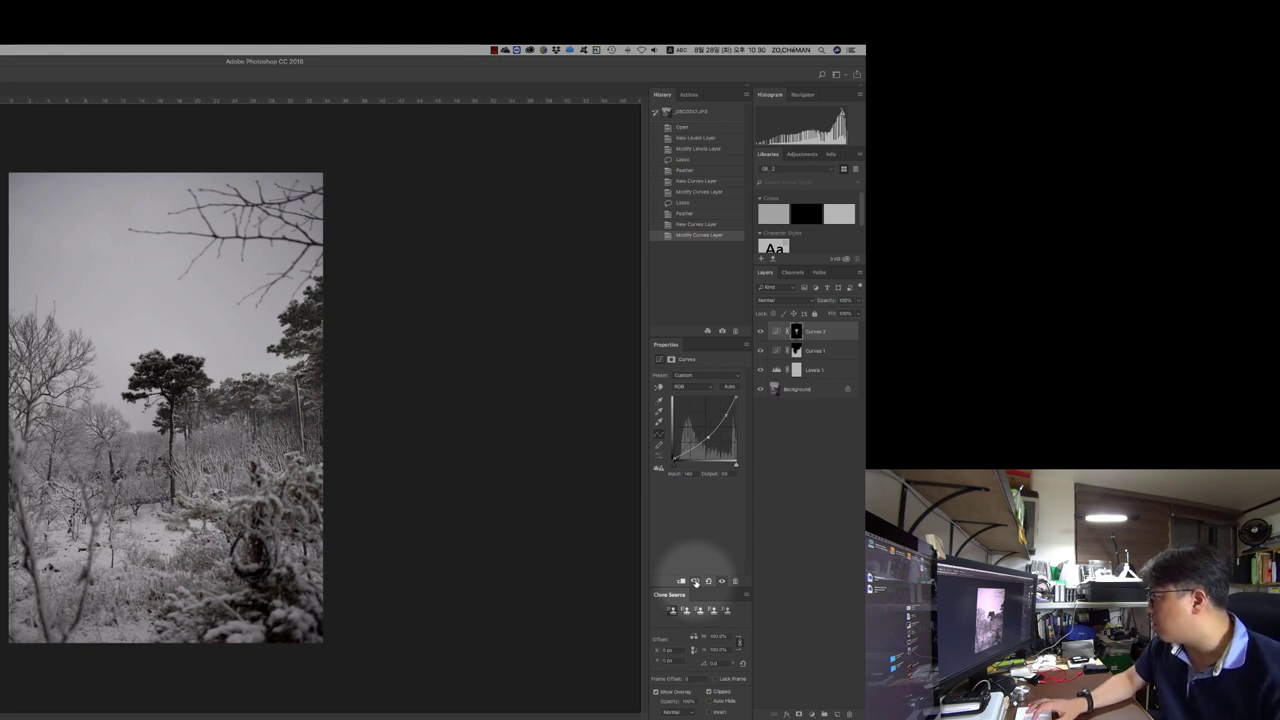
{"action": "left_click", "coordinate": [695, 582]}
{"action": "left_click", "coordinate": [695, 582]}
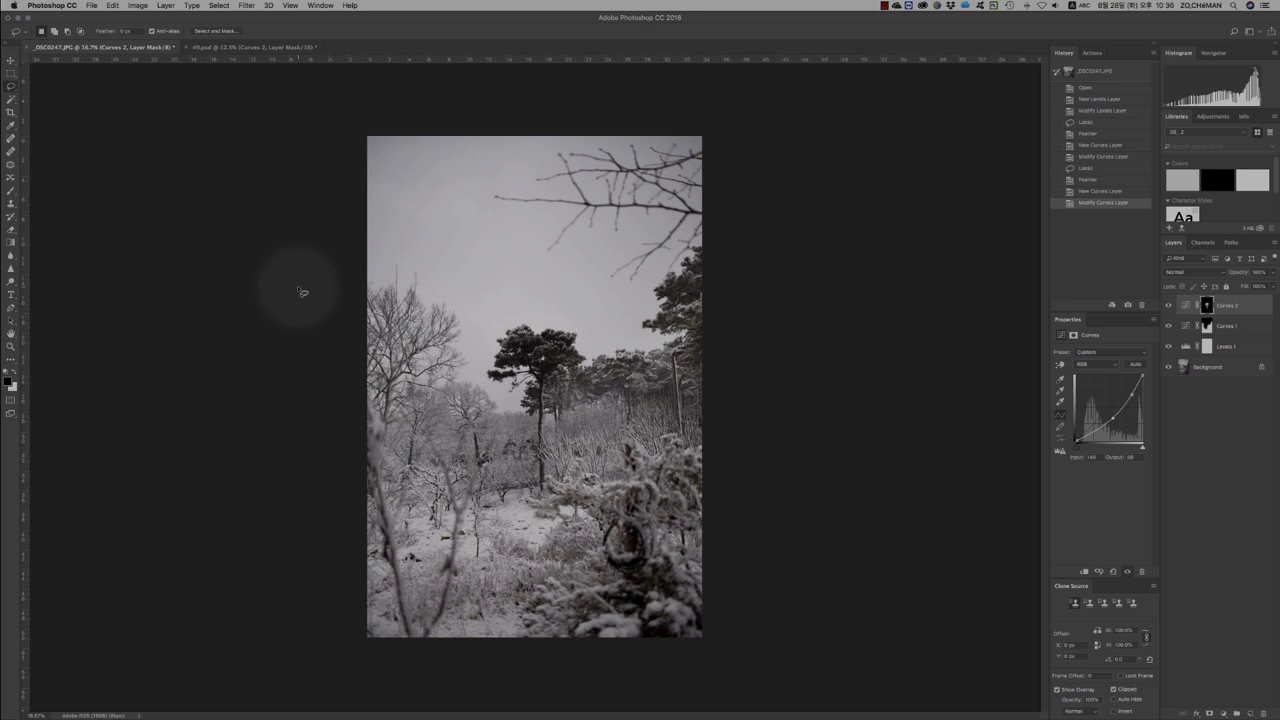
Open the forest photo's print settings, set the page layout to portrait and enable Scale to Fit Media.
{"action": "left_click", "coordinate": [91, 5]}
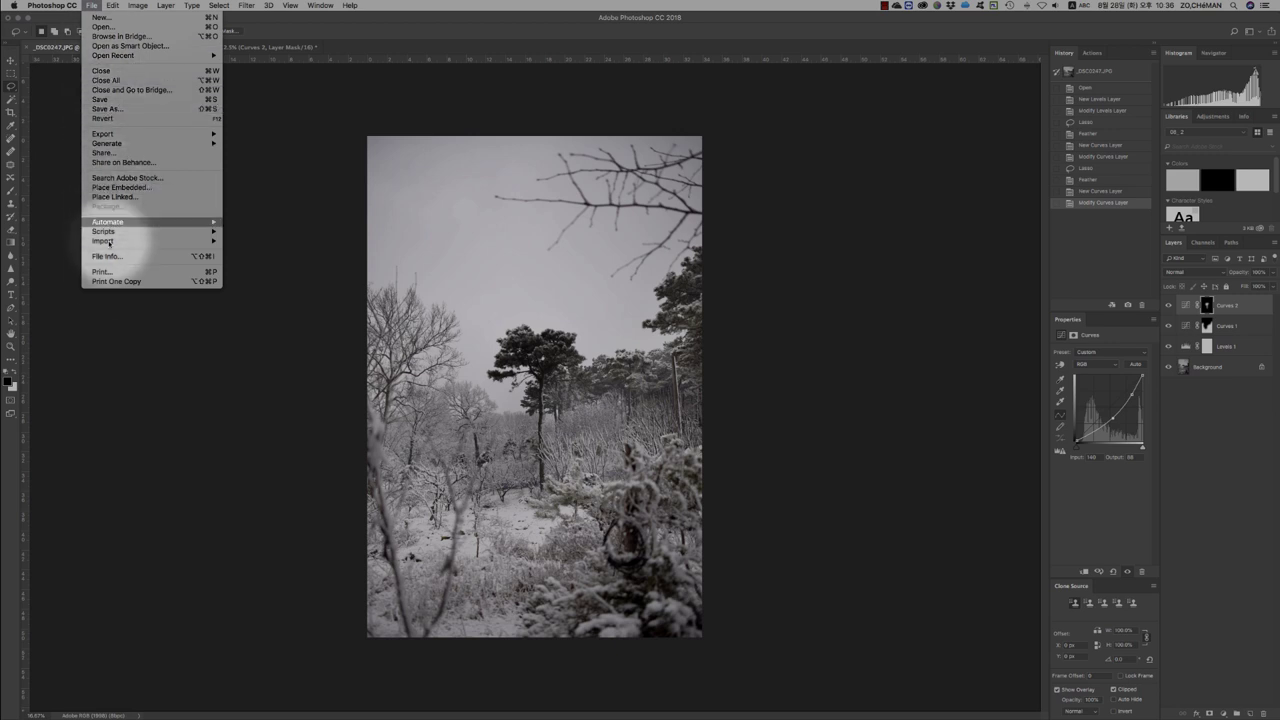
{"action": "left_click", "coordinate": [108, 274]}
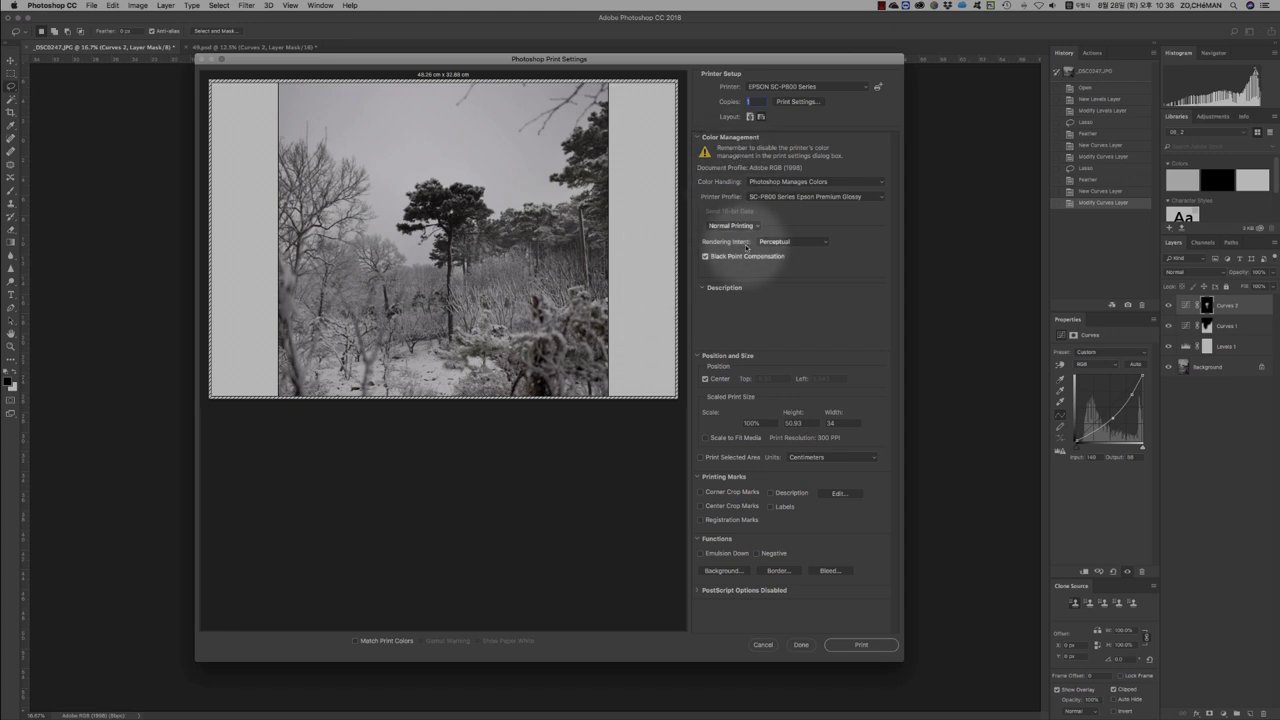
{"action": "left_click", "coordinate": [750, 116]}
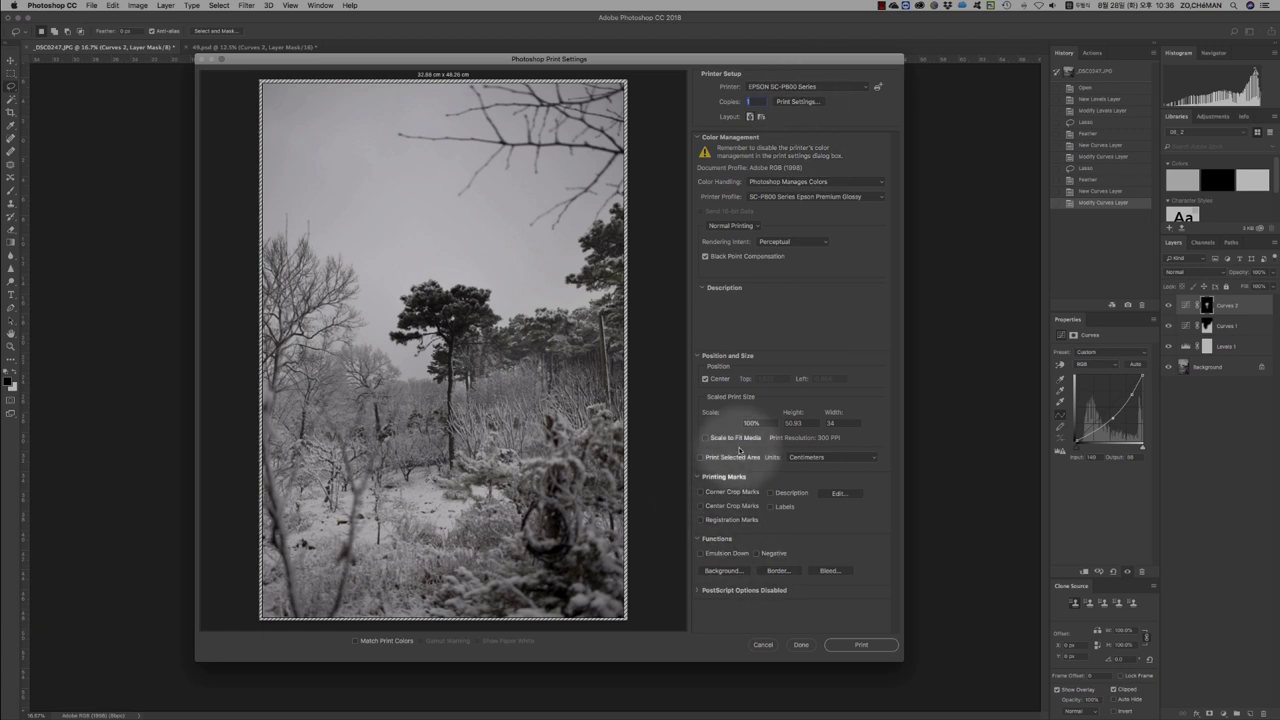
{"action": "left_click", "coordinate": [706, 438]}
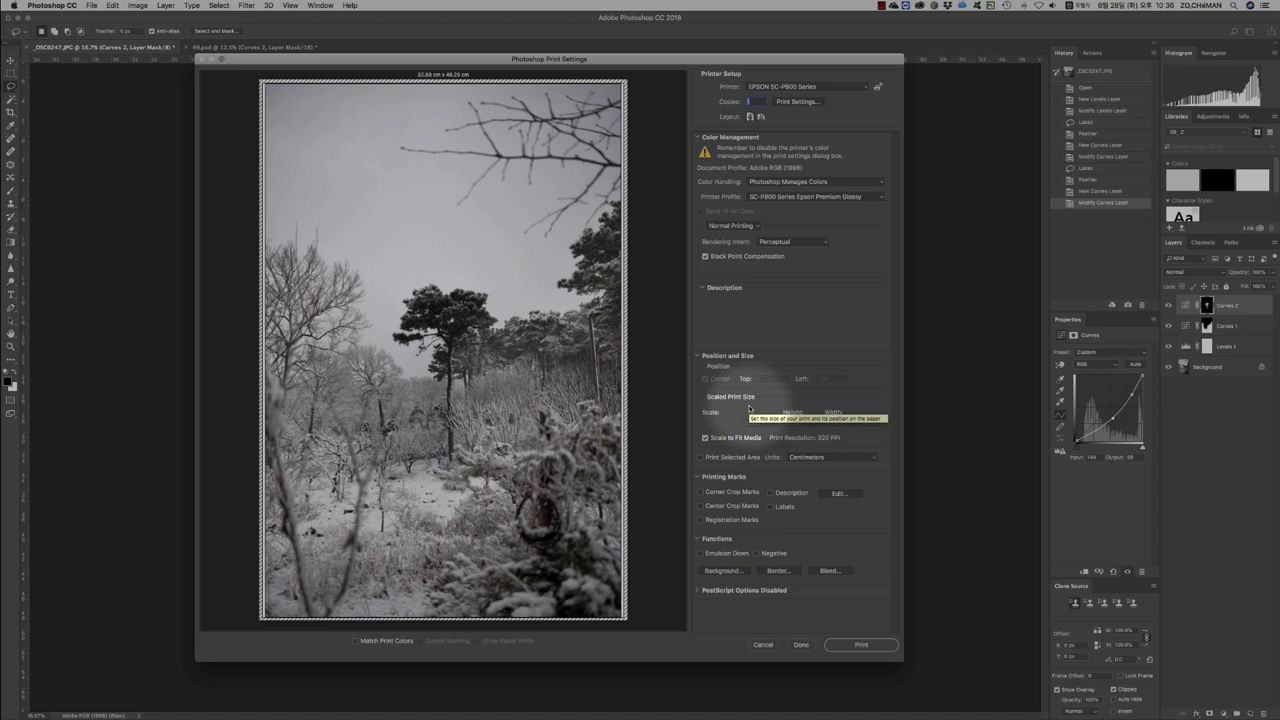
Open the EPSON SC-P800 driver's print settings and review its color matching and paper handling options.
{"action": "left_click", "coordinate": [801, 104]}
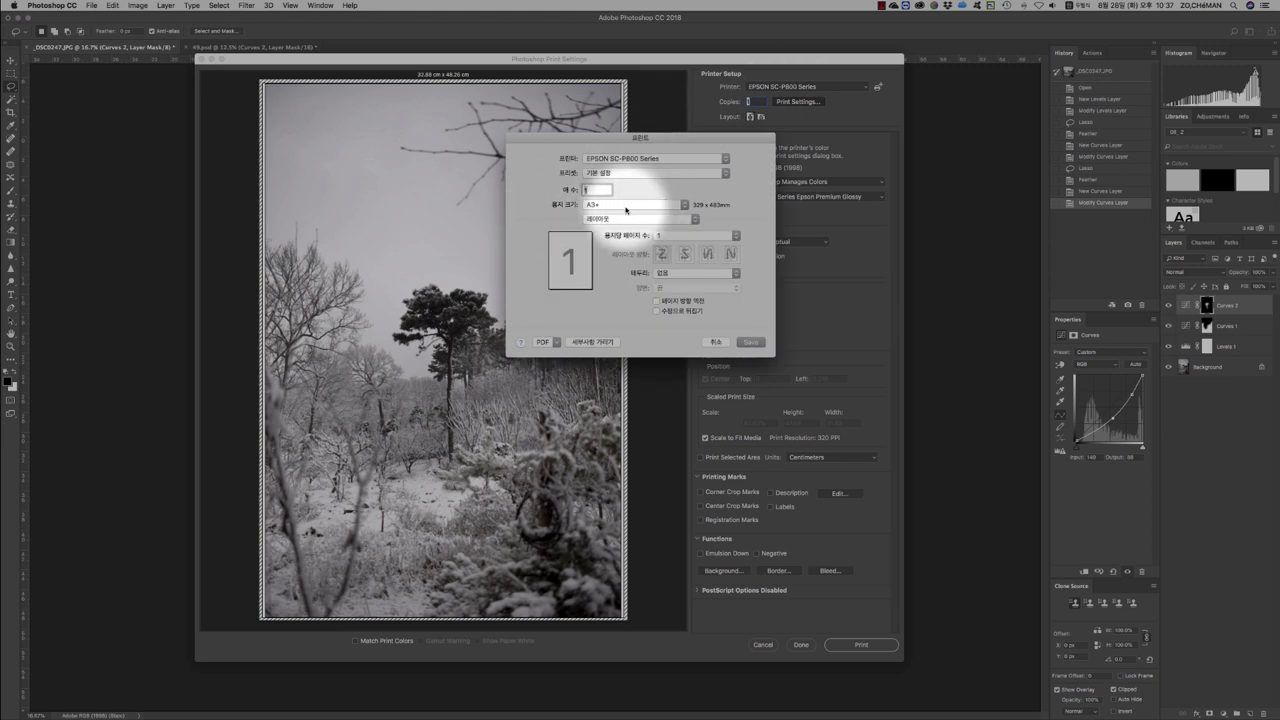
{"action": "left_click", "coordinate": [668, 219]}
{"action": "left_click", "coordinate": [655, 230]}
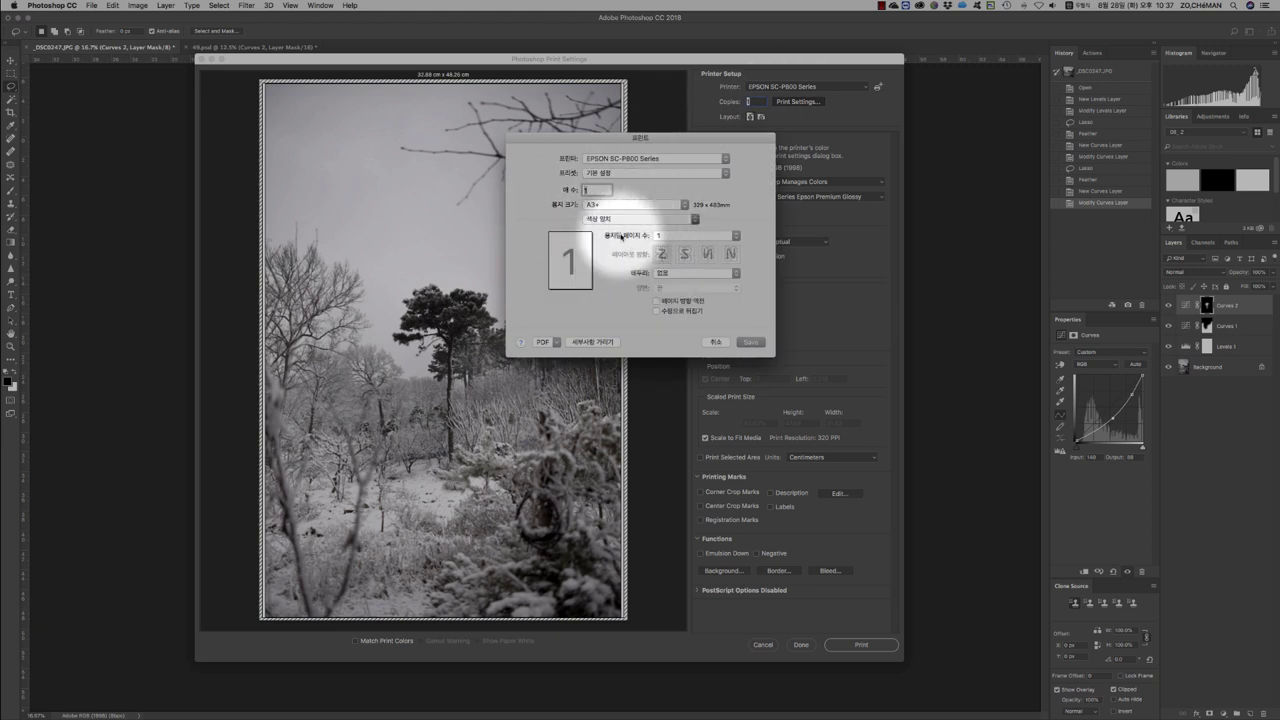
{"action": "left_click", "coordinate": [645, 219]}
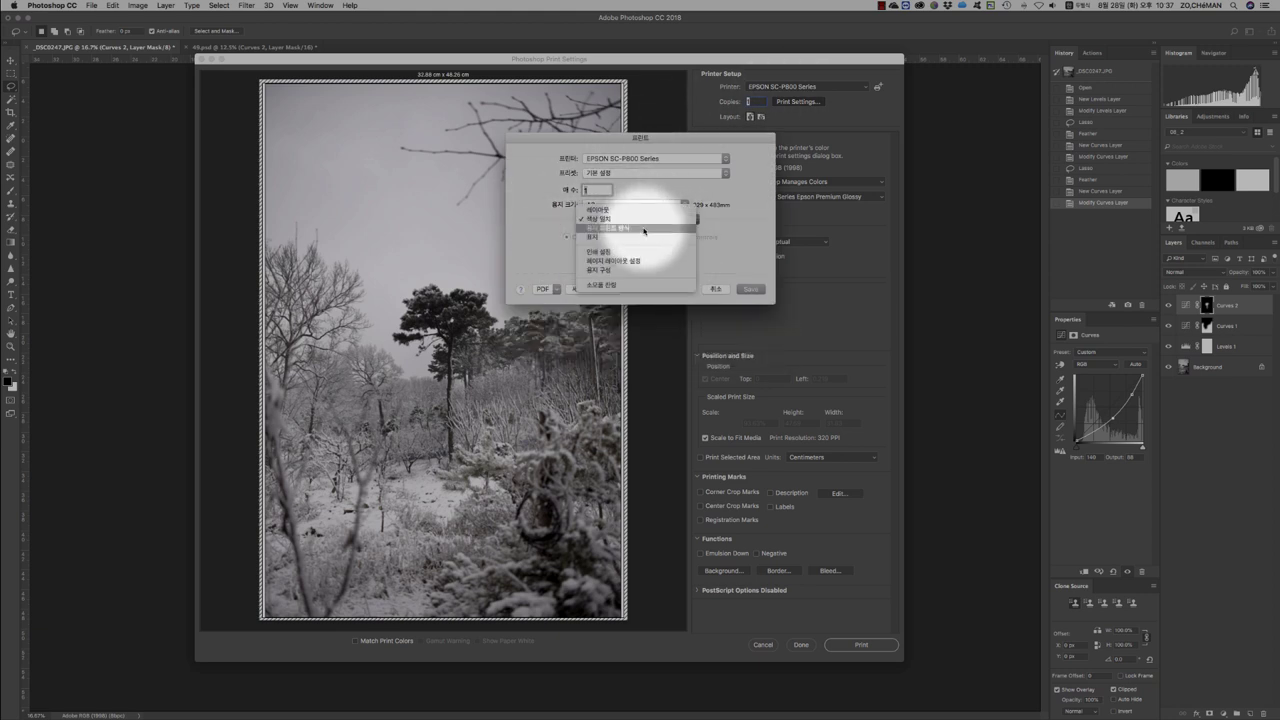
{"action": "left_click", "coordinate": [641, 225]}
{"action": "left_click", "coordinate": [638, 218]}
{"action": "left_click", "coordinate": [766, 217]}
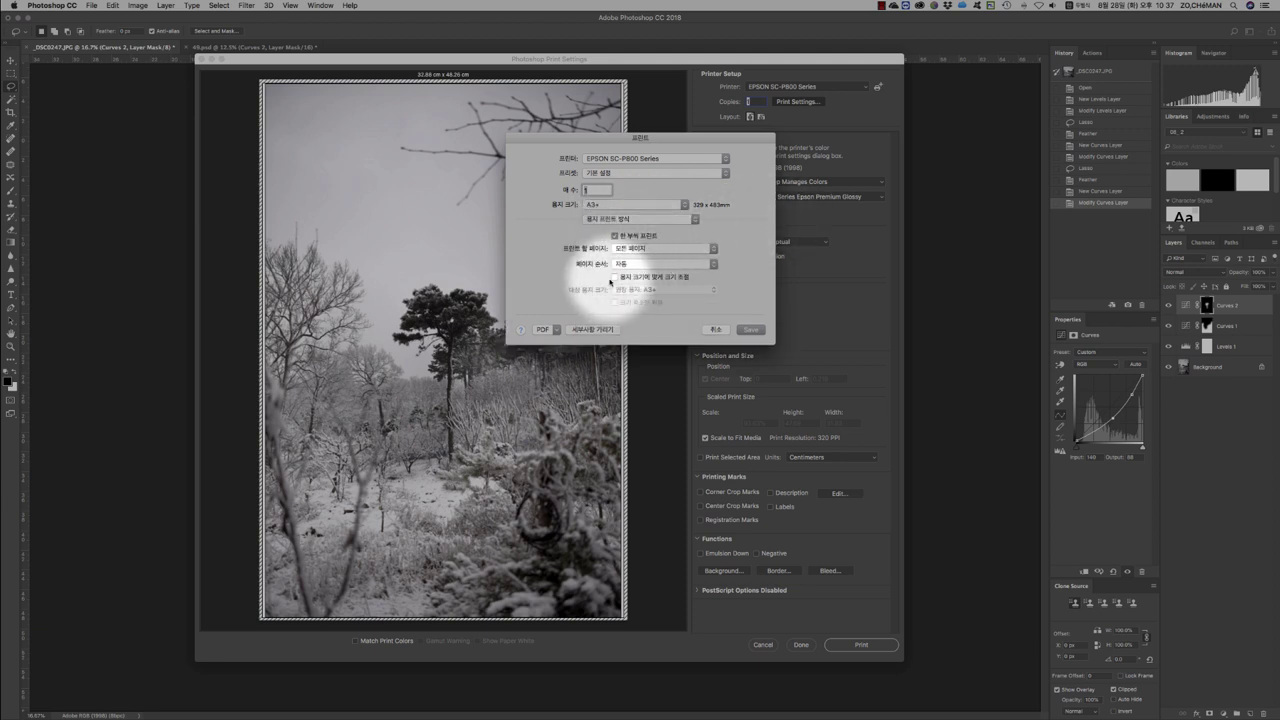
Review the driver's media type, print quality, advanced color and page layout settings, and return to the Photoshop print settings.
{"action": "left_click", "coordinate": [631, 220]}
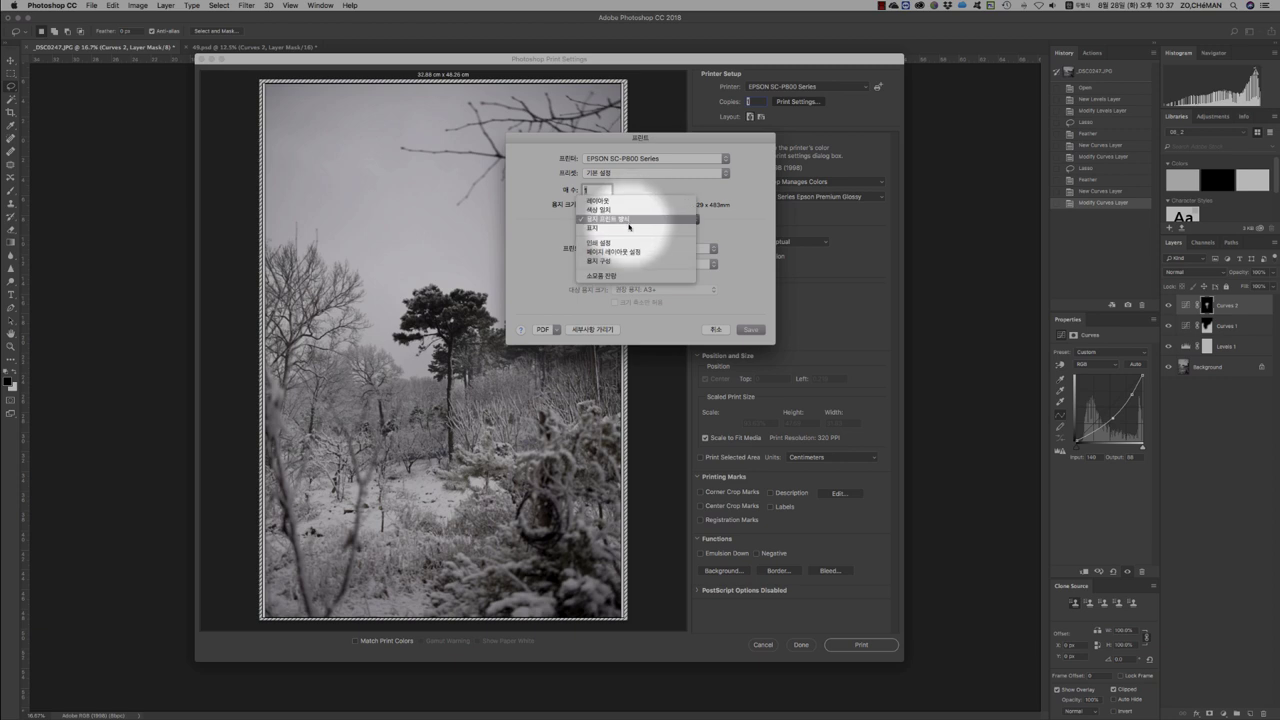
{"action": "left_click", "coordinate": [625, 238]}
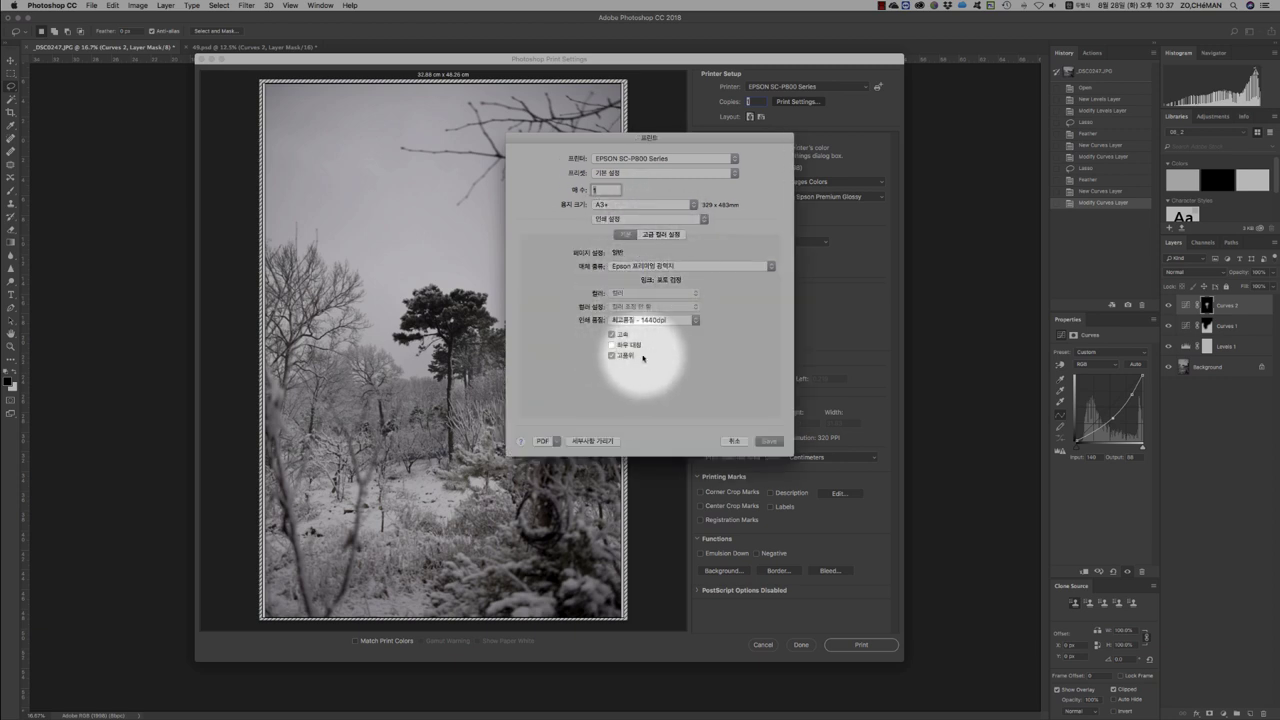
{"action": "left_click", "coordinate": [670, 235]}
{"action": "left_click", "coordinate": [625, 234]}
{"action": "left_click", "coordinate": [630, 219]}
{"action": "left_click", "coordinate": [625, 228]}
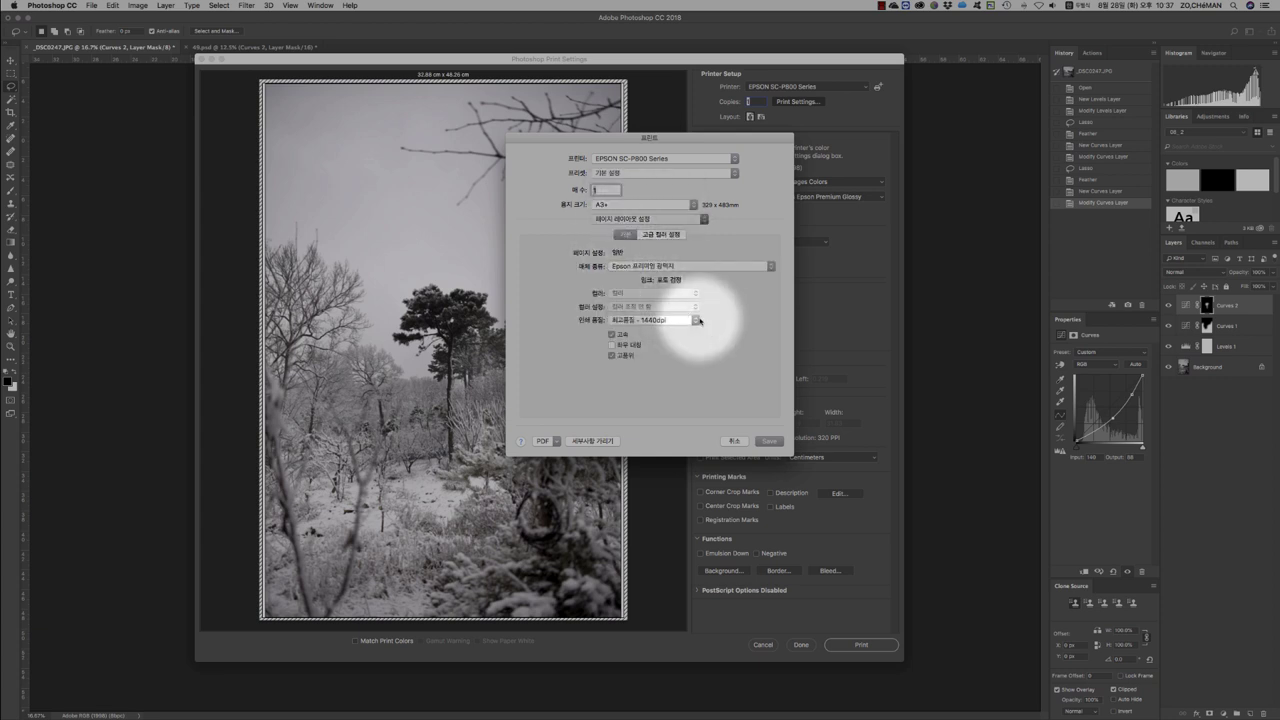
{"action": "left_click", "coordinate": [751, 371]}
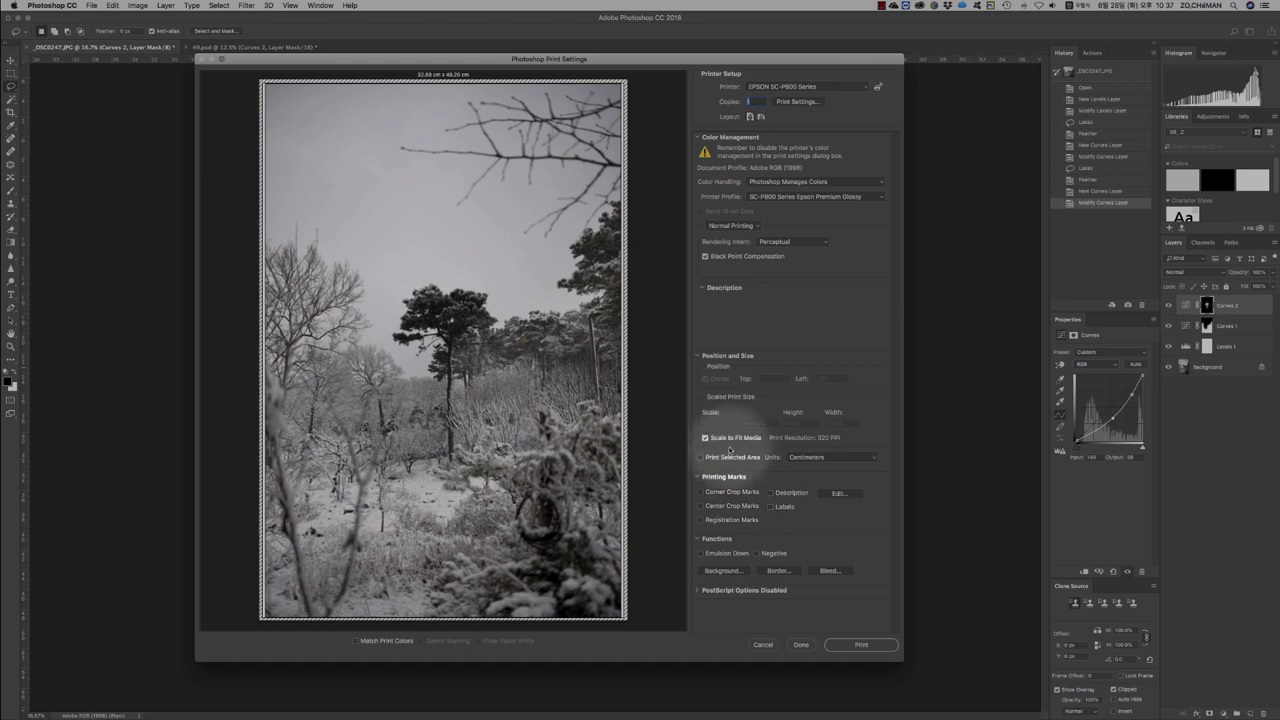
Turn off Scale to Fit Media, set the print scale to 85% and start printing the photo.
{"action": "left_click", "coordinate": [724, 442]}
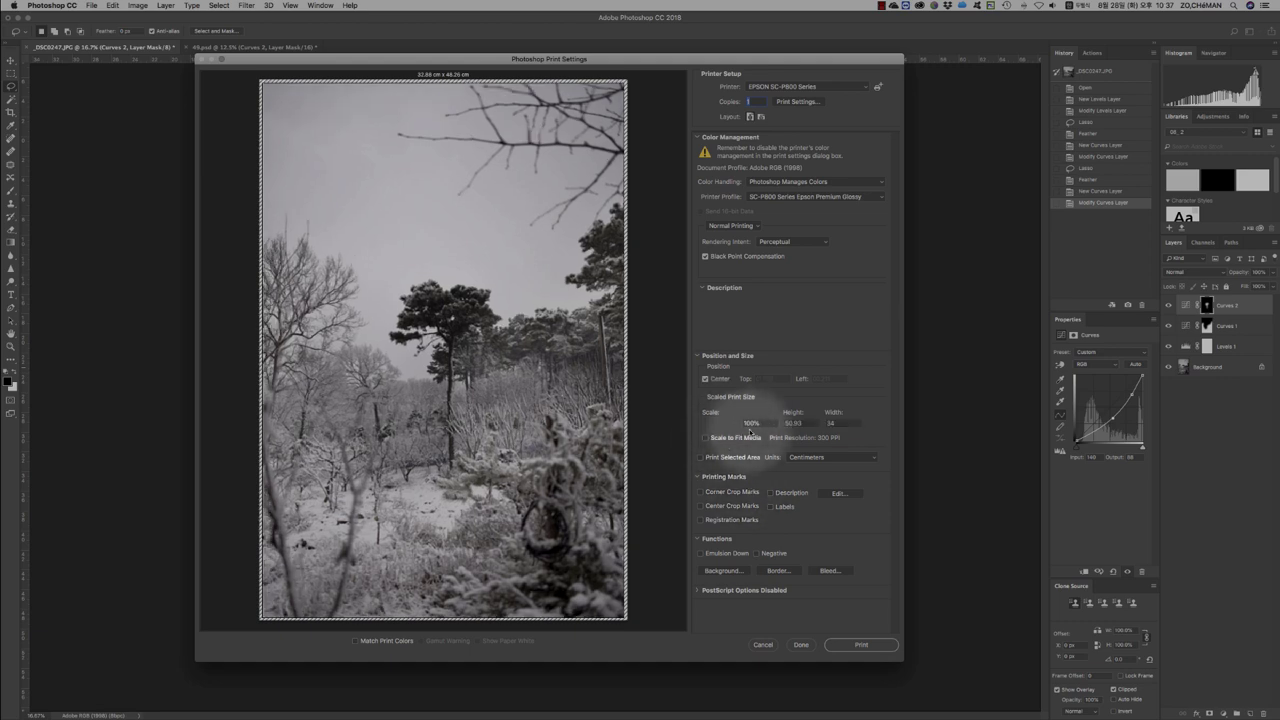
{"action": "double_click", "coordinate": [751, 423]}
{"action": "type", "text": "85"}
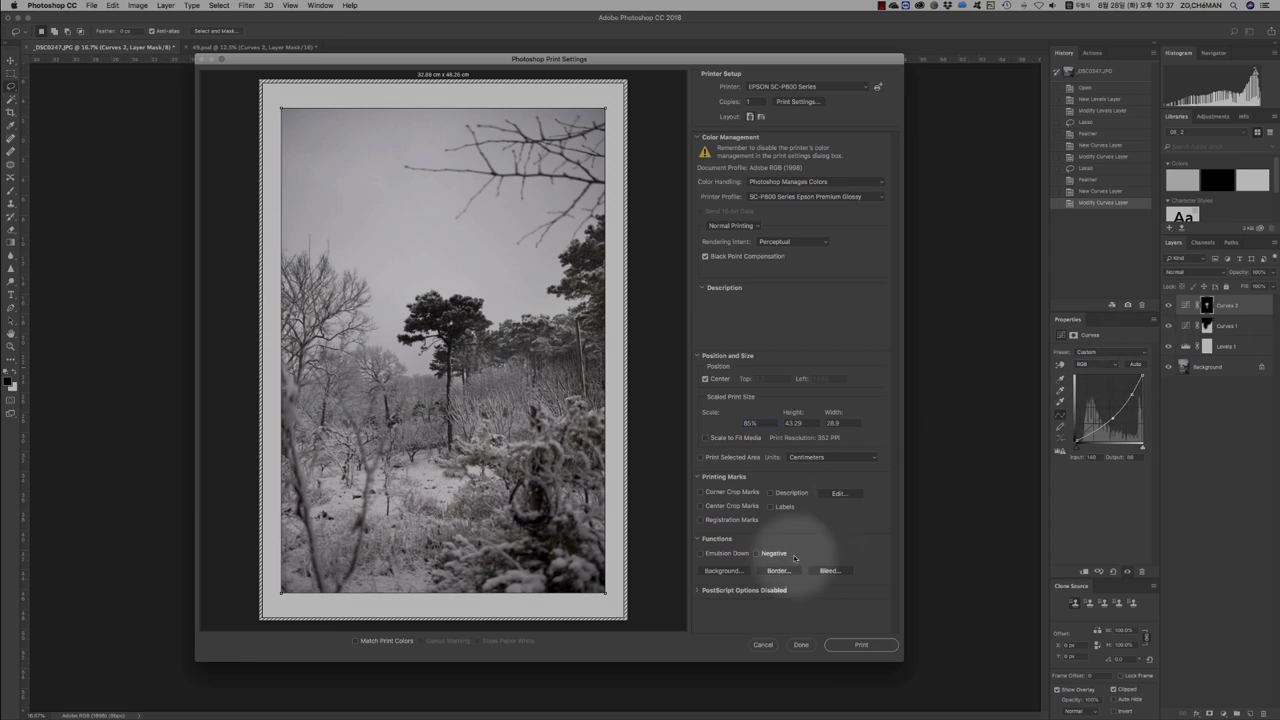
{"action": "left_click", "coordinate": [840, 644]}
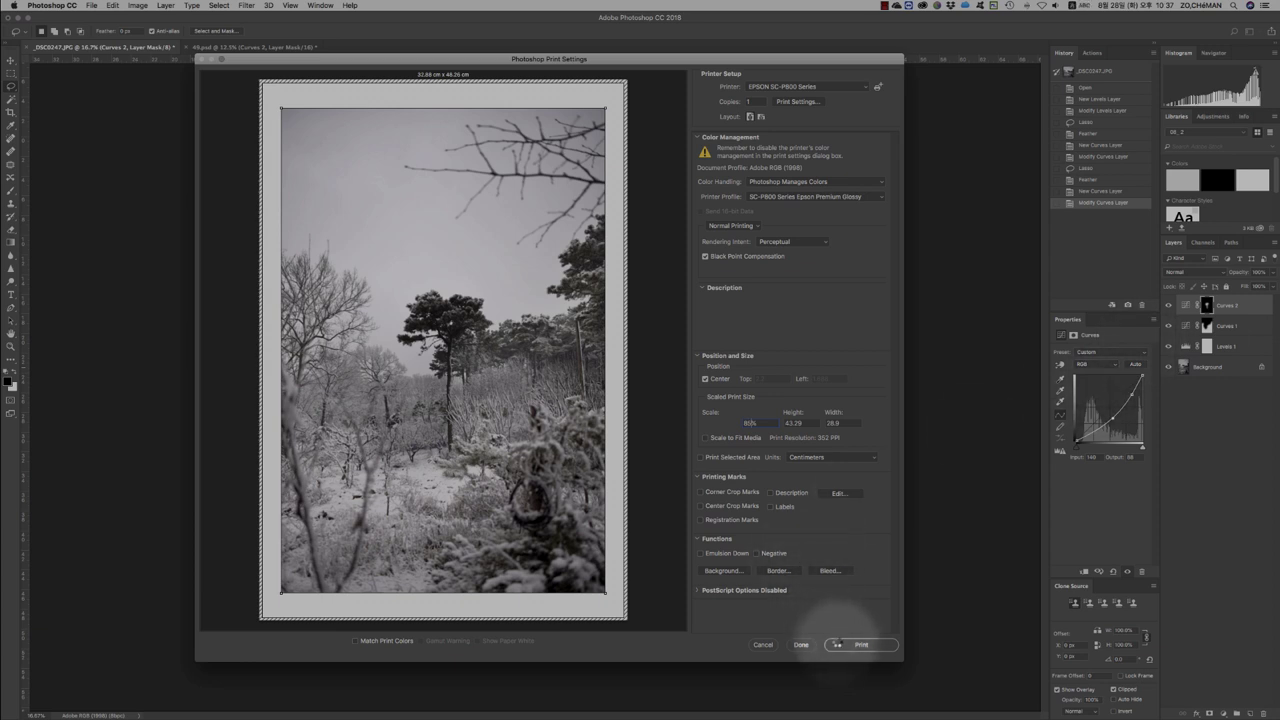